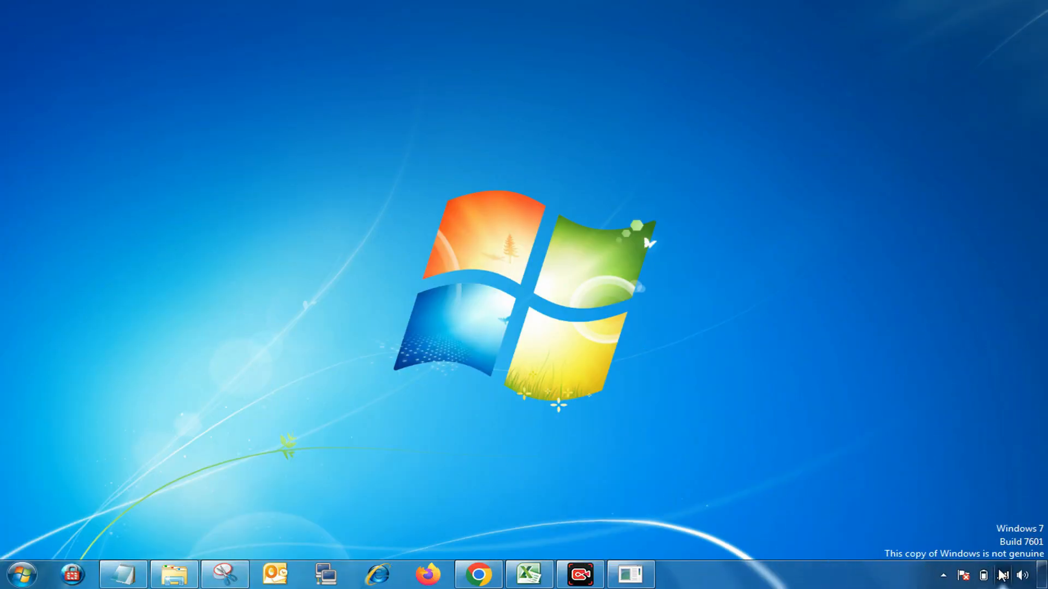
Step: Check the wireless network list, then load the router admin page at 192.168.1.1 in Chrome
{"action": "left_click", "coordinate": [1003, 575]}
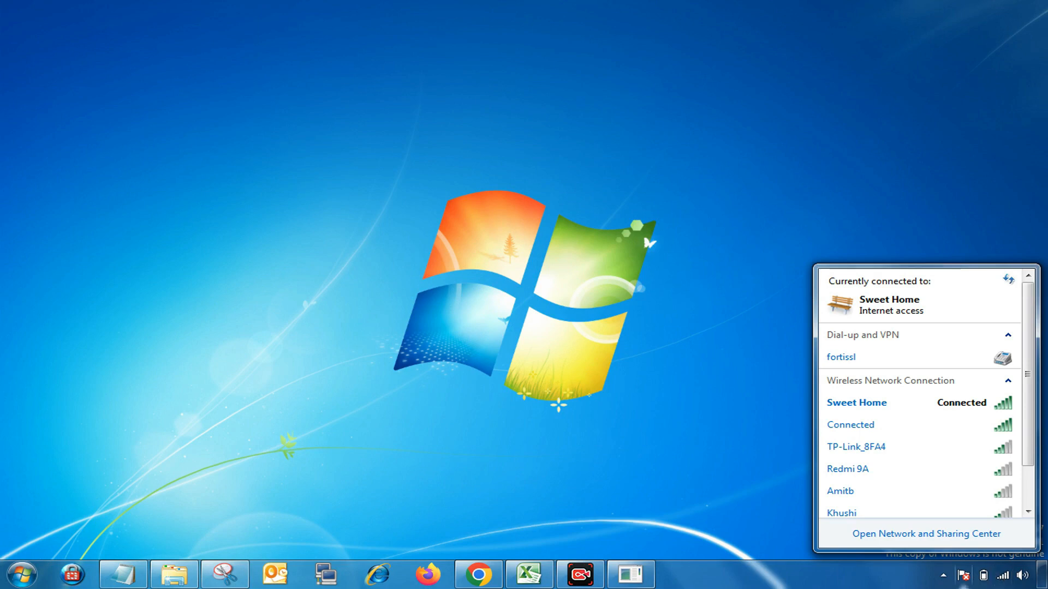
{"action": "left_click", "coordinate": [635, 487]}
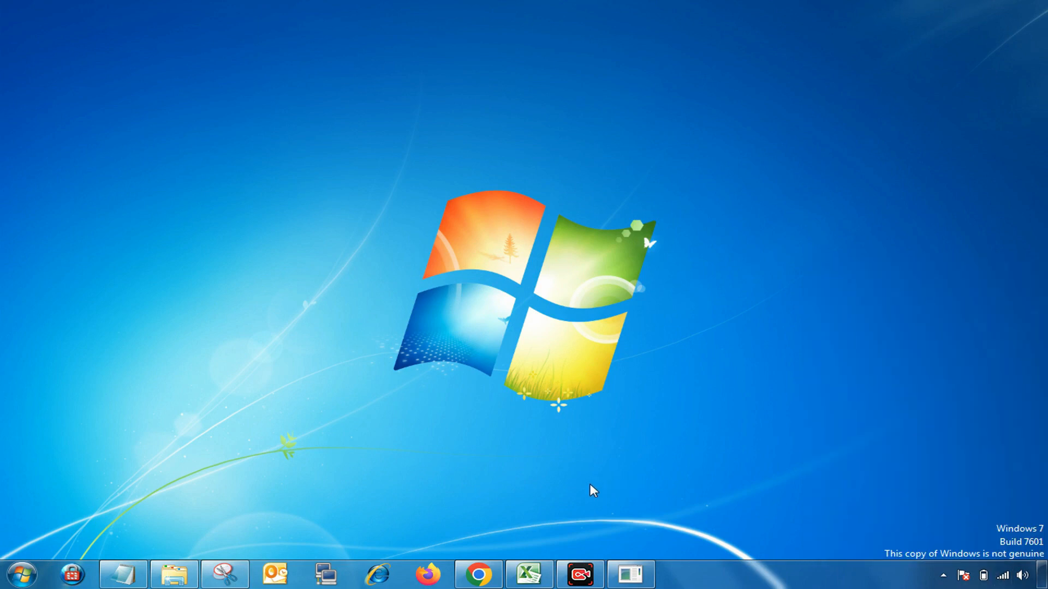
{"action": "left_click", "coordinate": [480, 576]}
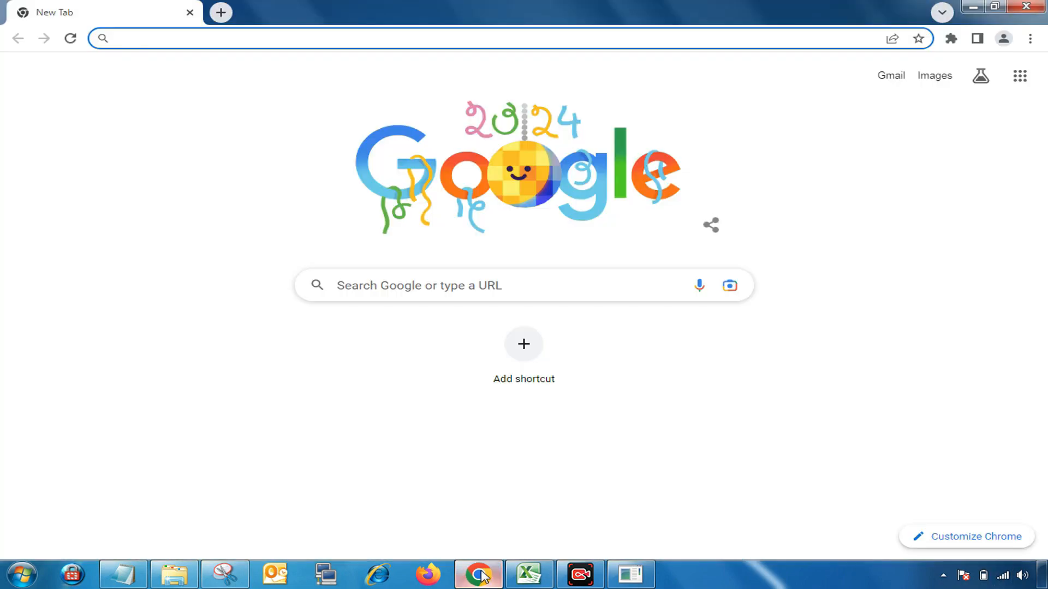
{"action": "type", "text": "192.168.1.1"}
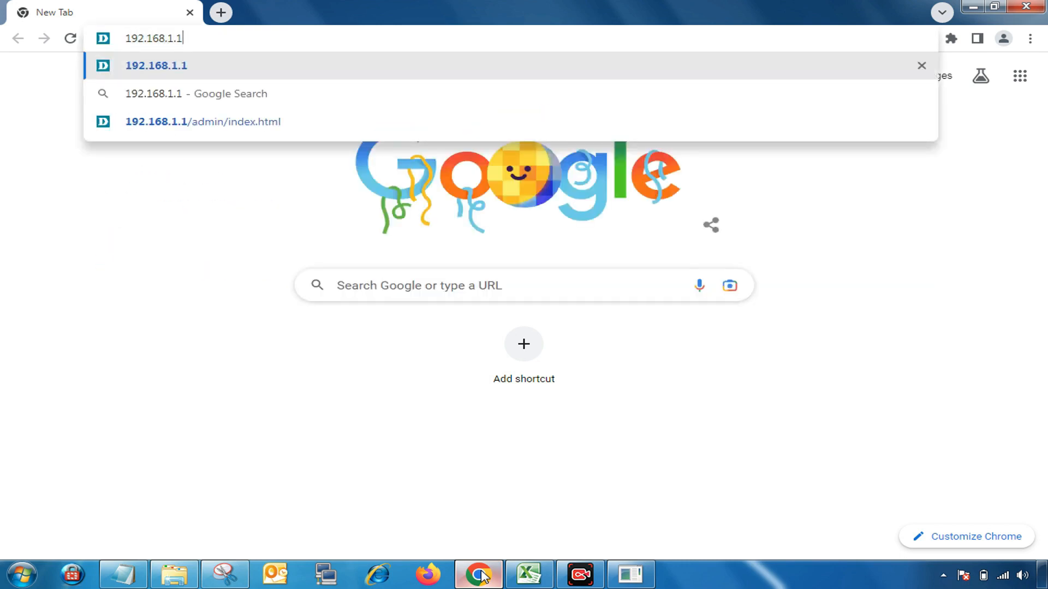
{"action": "key", "text": "Return"}
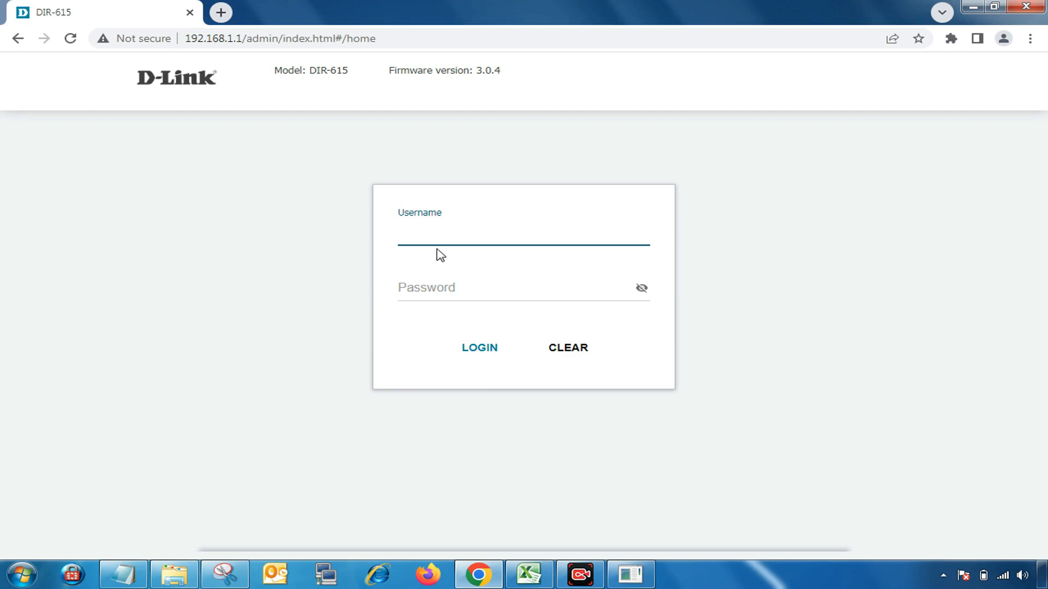
Step: Enter username admin and the admin password, showing the password in plain text
{"action": "left_click", "coordinate": [426, 286]}
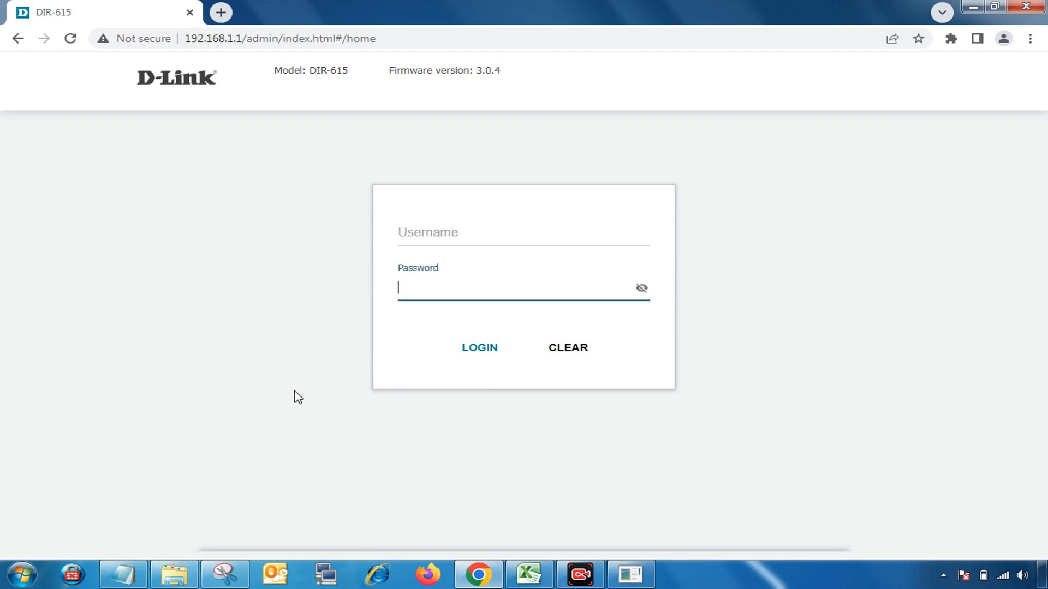
{"action": "key", "text": "shift+Tab"}
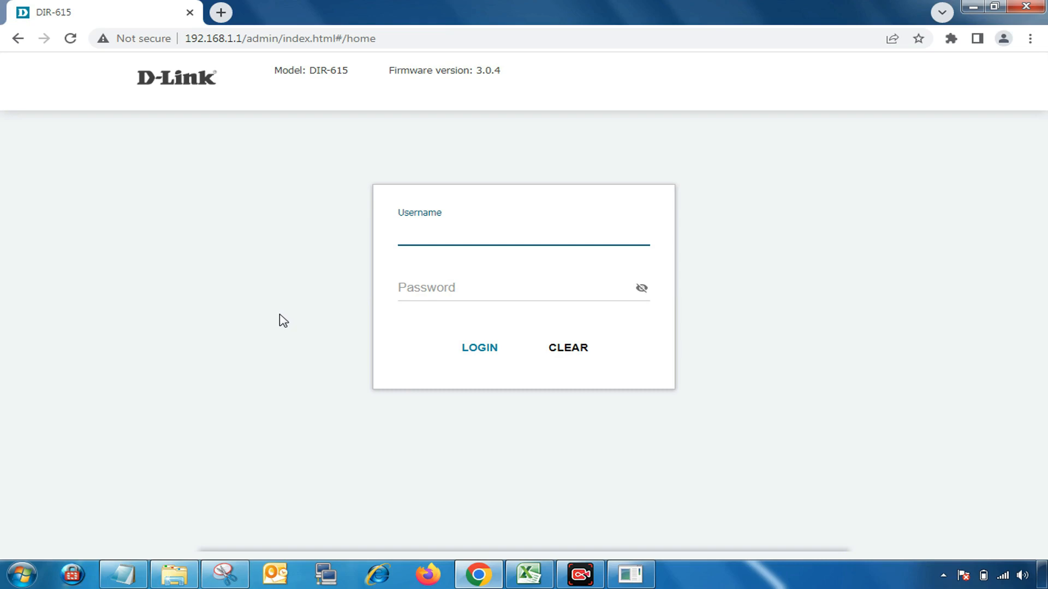
{"action": "type", "text": "admin"}
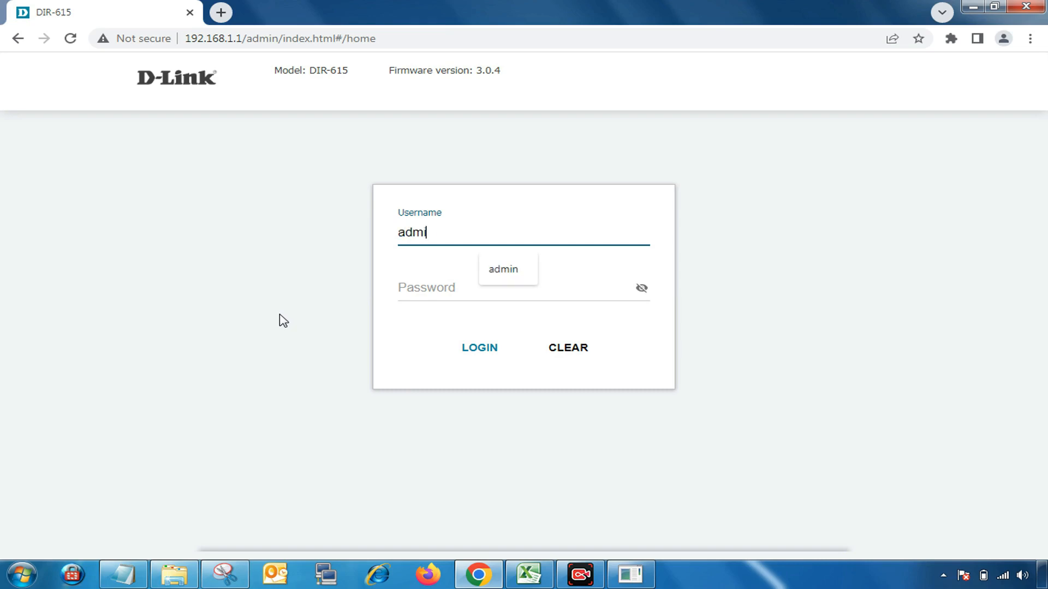
{"action": "key", "text": "Tab"}
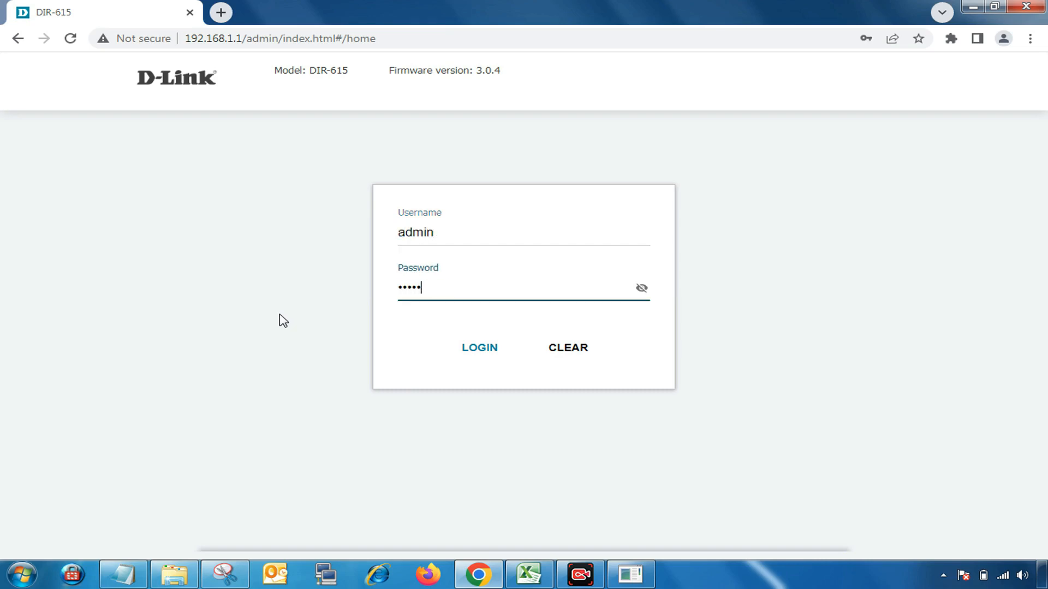
{"action": "left_click", "coordinate": [641, 289]}
Step: Log in and go to Management > Administration
{"action": "left_click", "coordinate": [481, 353]}
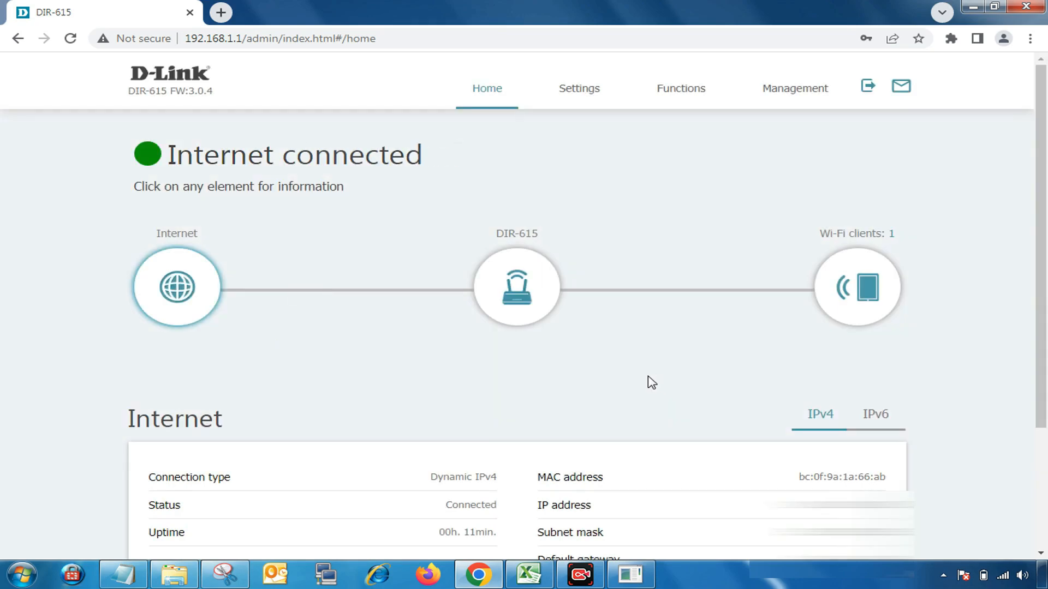
{"action": "left_click", "coordinate": [799, 93]}
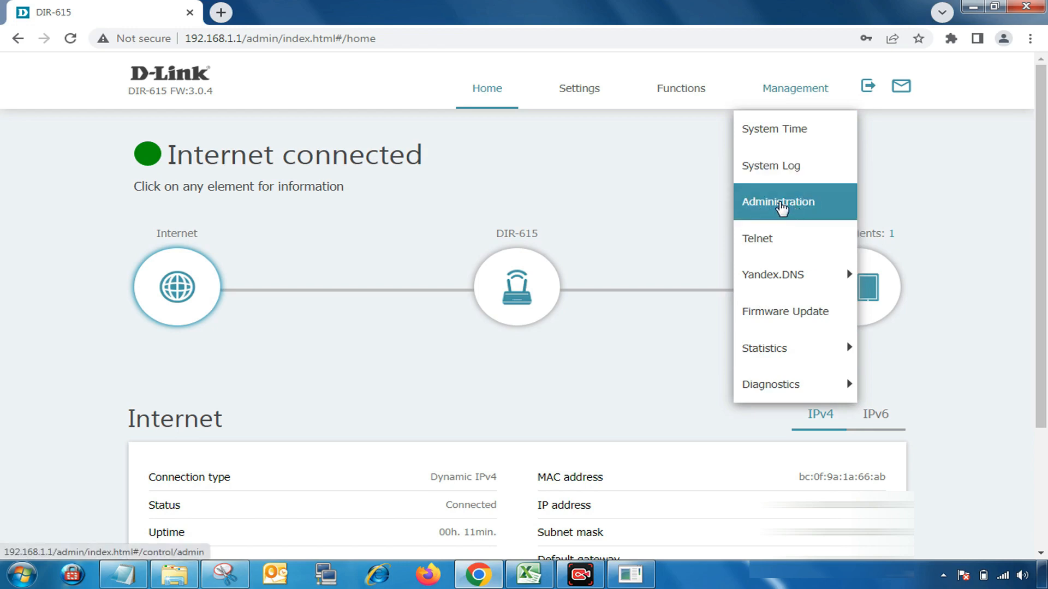
{"action": "left_click", "coordinate": [782, 207]}
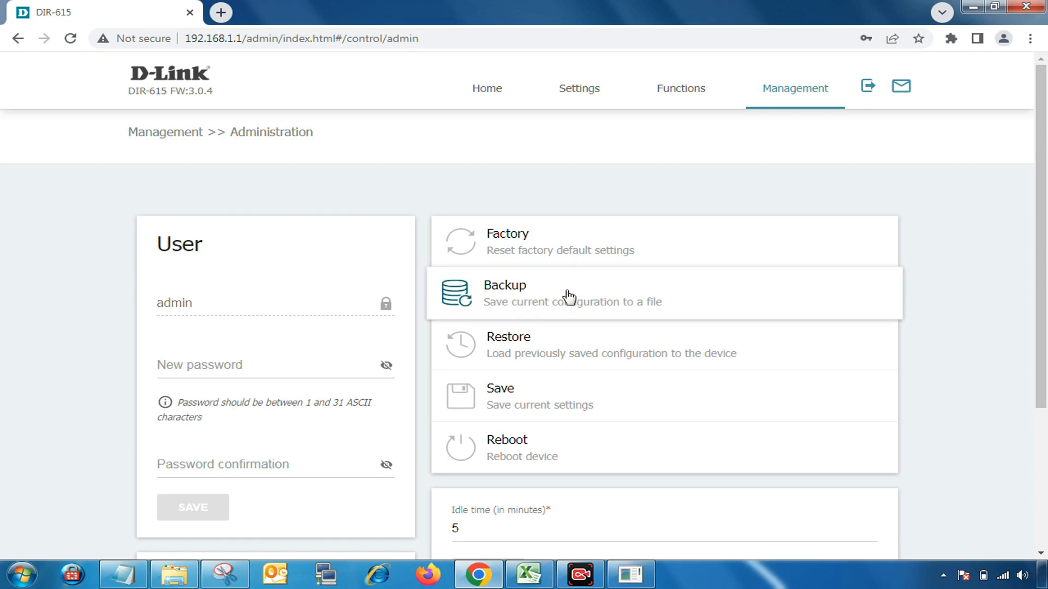
Step: Download a backup of the current configuration, then confirm a factory reset of the router
{"action": "left_click", "coordinate": [522, 298]}
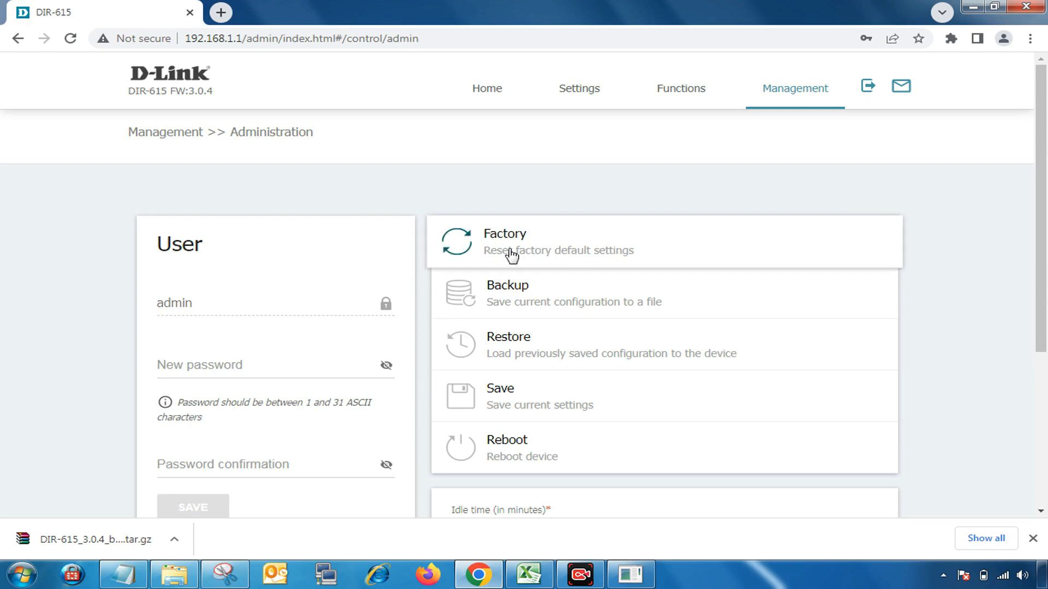
{"action": "left_click", "coordinate": [539, 249]}
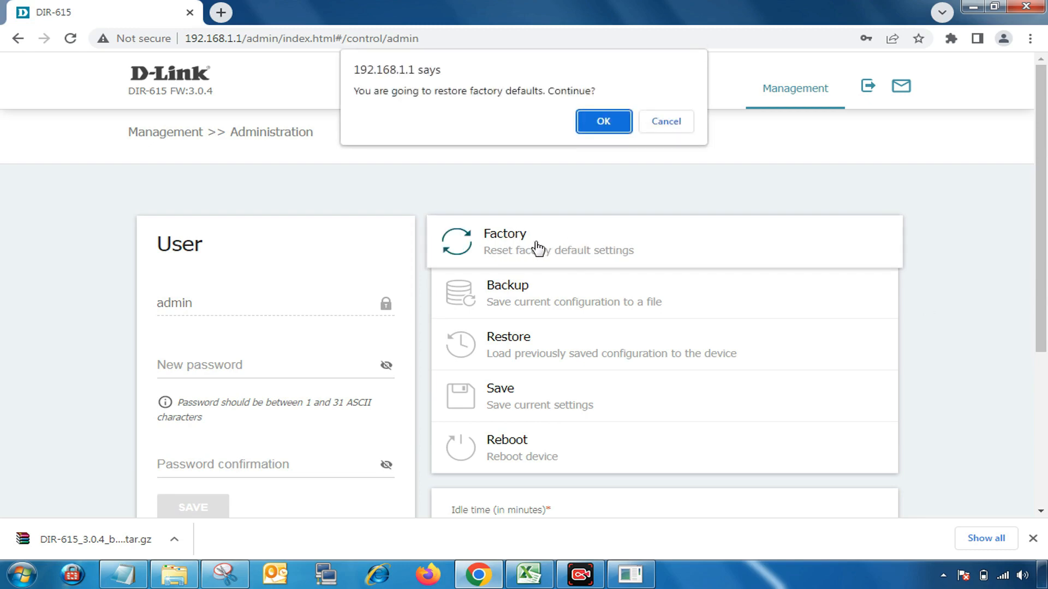
{"action": "left_click", "coordinate": [603, 124]}
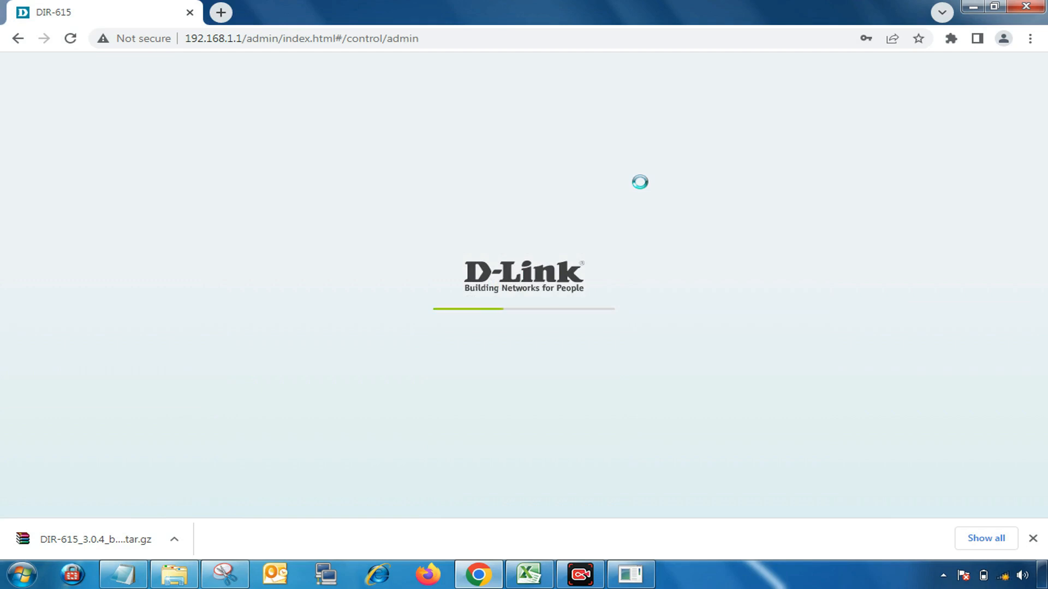
Step: Join the DIR-615 wireless network using the pasted security key
{"action": "left_click", "coordinate": [1004, 577]}
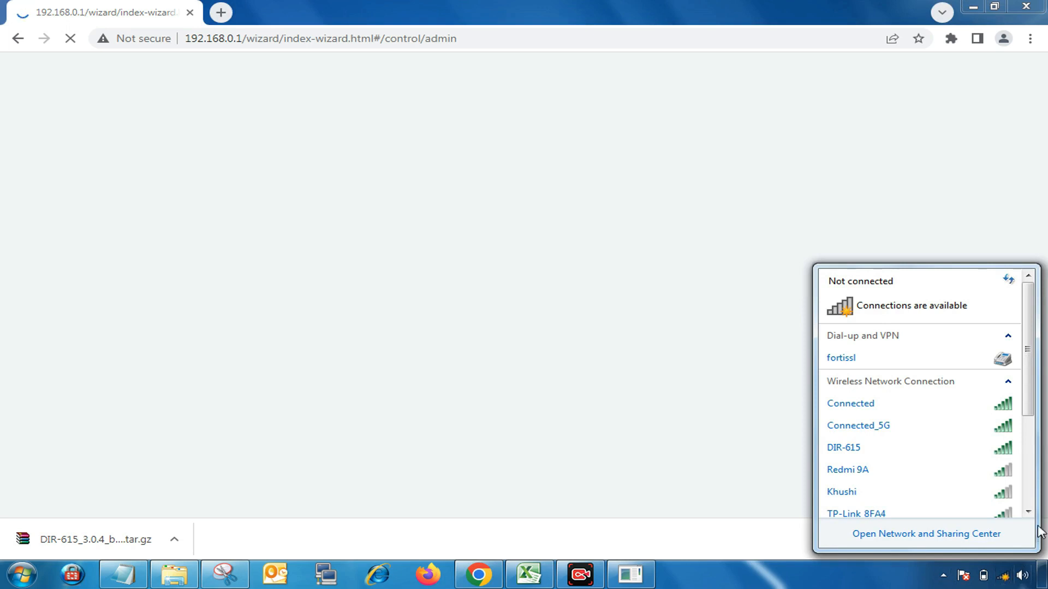
{"action": "left_click", "coordinate": [1029, 512]}
{"action": "left_click", "coordinate": [1029, 512]}
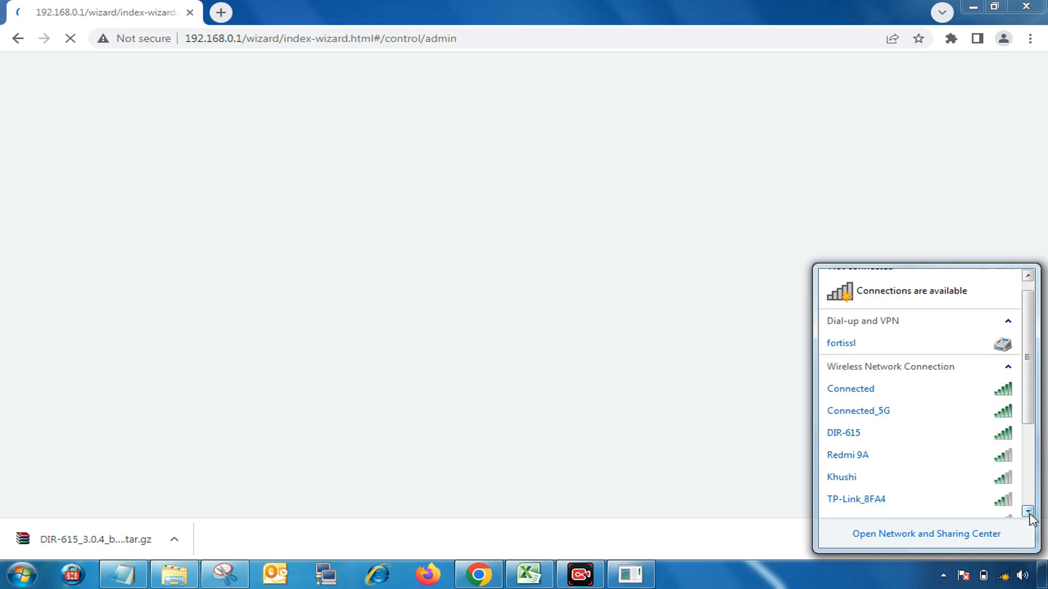
{"action": "left_click", "coordinate": [1029, 512]}
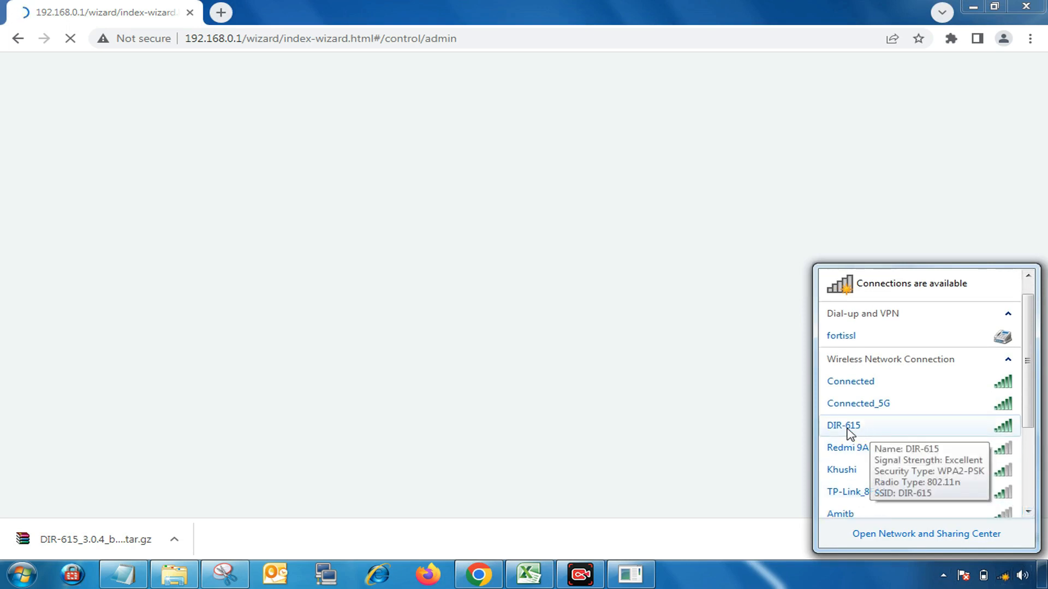
{"action": "left_click", "coordinate": [886, 432]}
{"action": "left_click", "coordinate": [980, 446]}
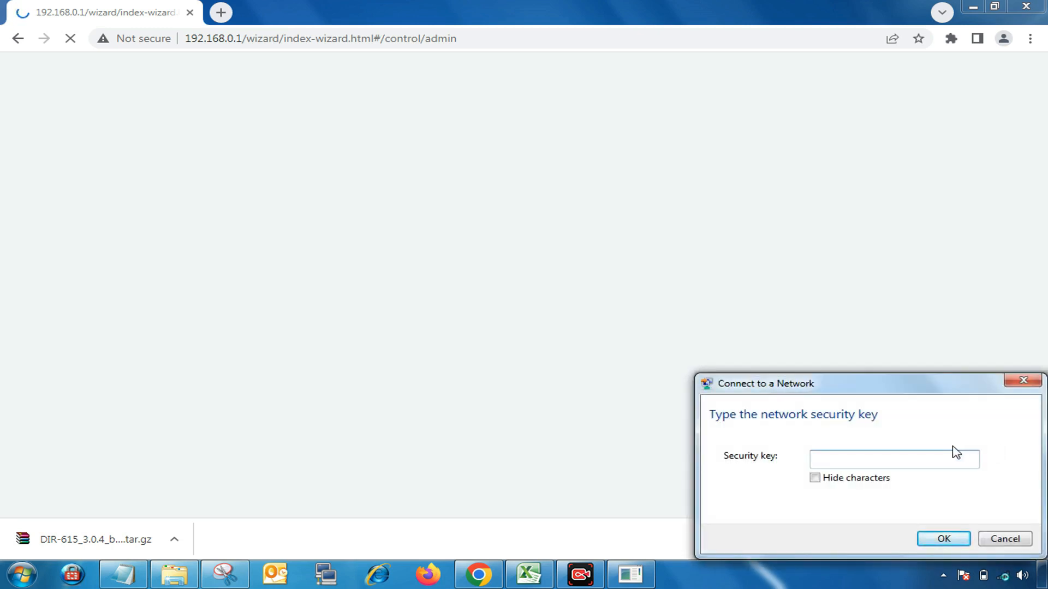
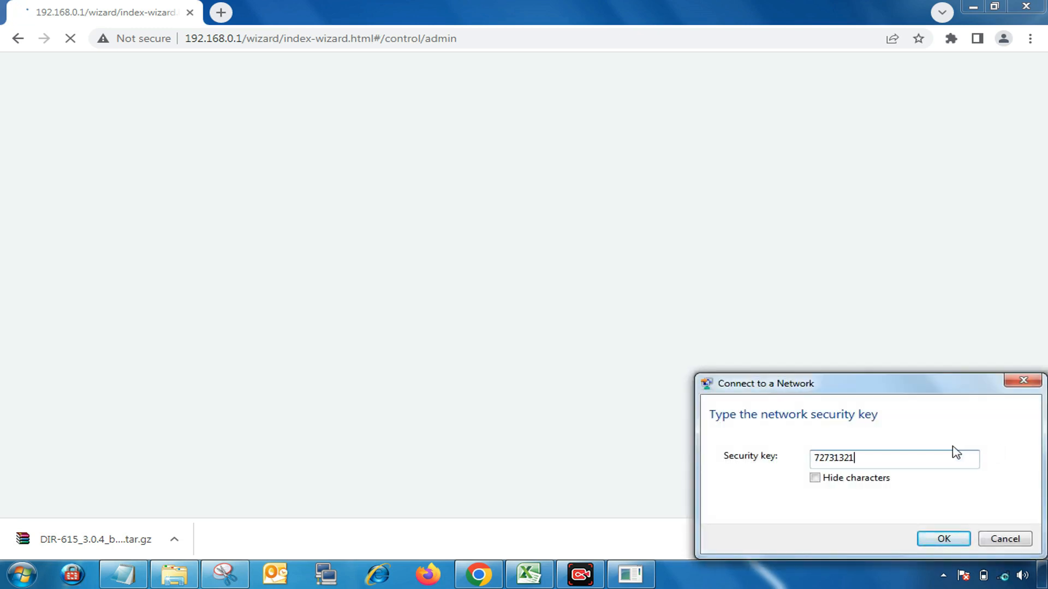
{"action": "left_click", "coordinate": [943, 540]}
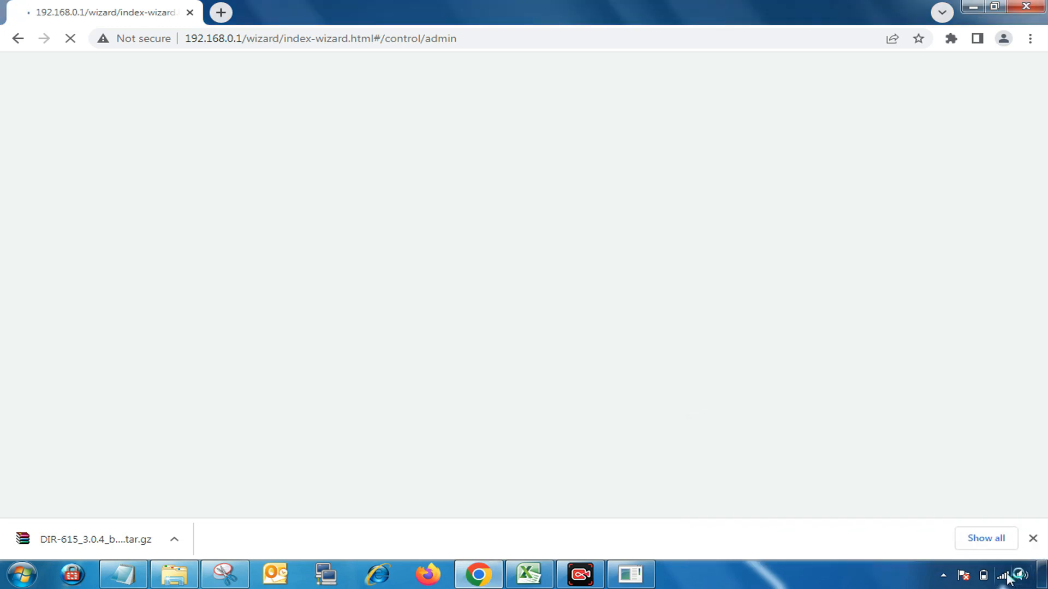
Step: Confirm the PC is connected to DIR-615 and return to the router page in Chrome
{"action": "left_click", "coordinate": [1003, 576]}
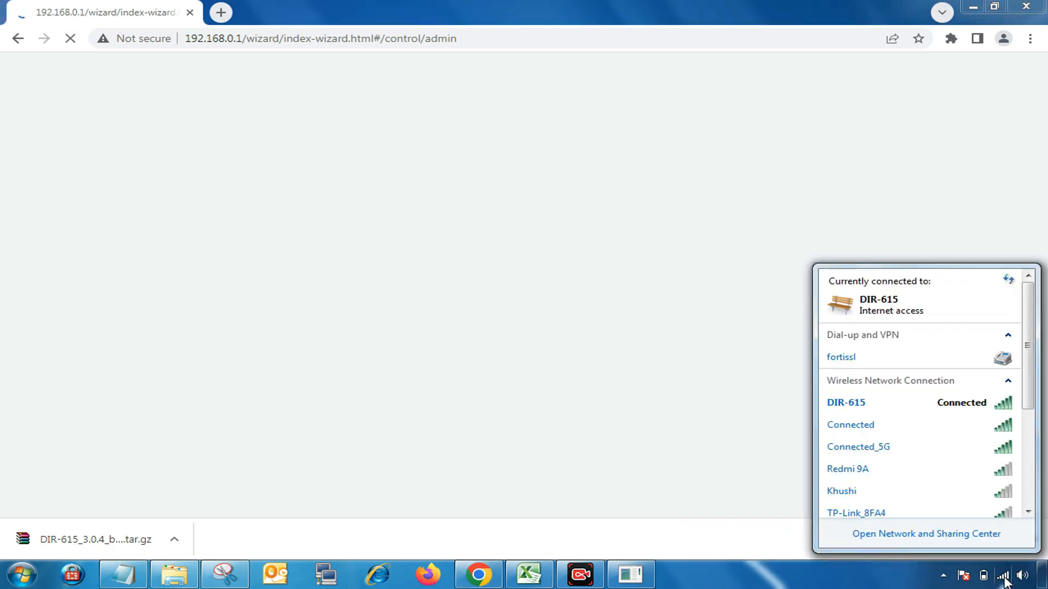
{"action": "mouse_move", "coordinate": [951, 407]}
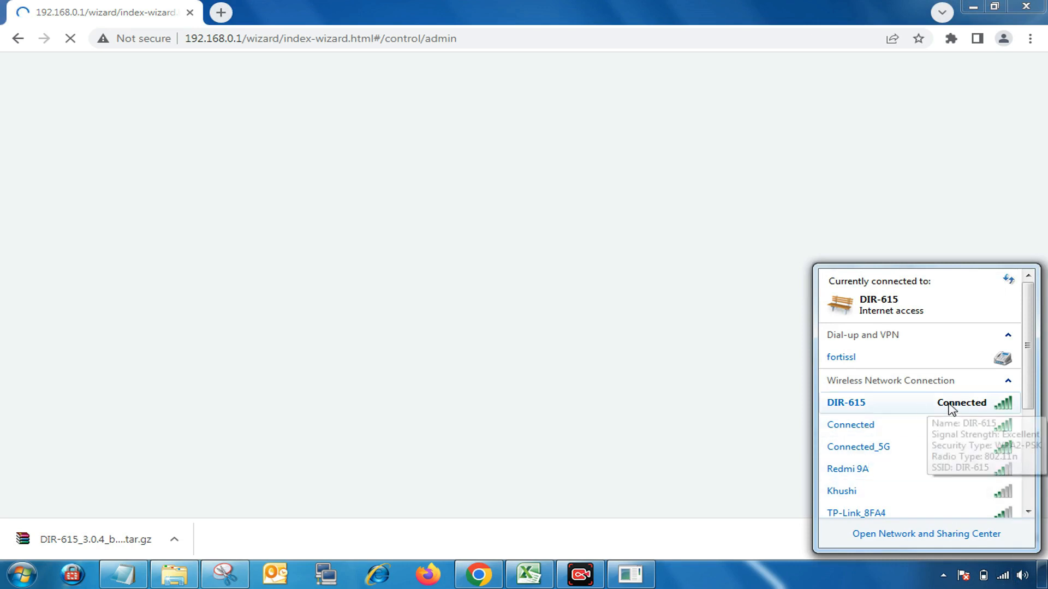
{"action": "left_click", "coordinate": [70, 40]}
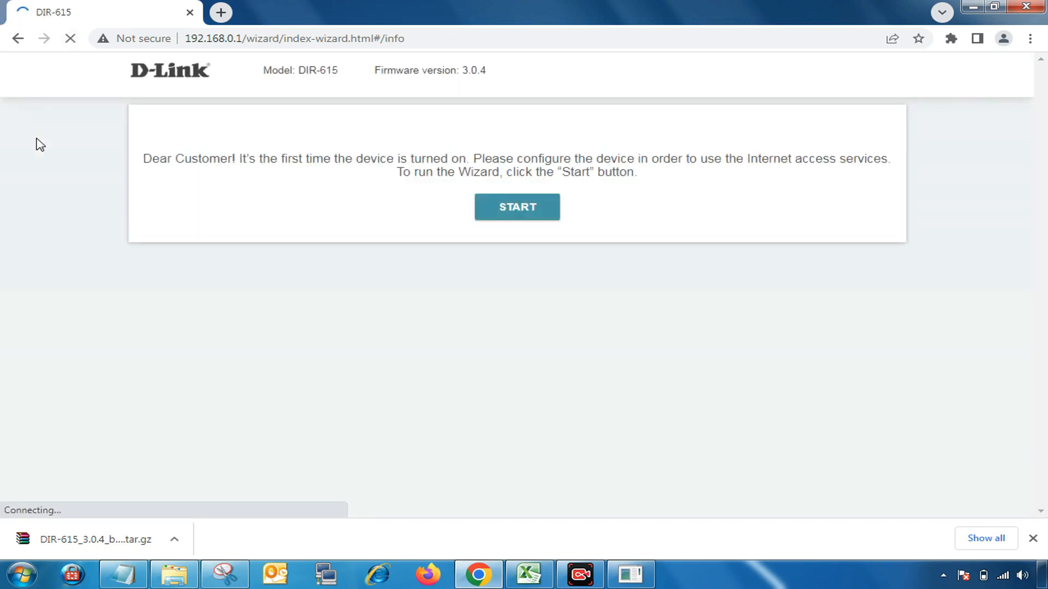
Step: Run the setup wizard in English, set and verify a new admin password, and apply the defaults
{"action": "left_click", "coordinate": [517, 212]}
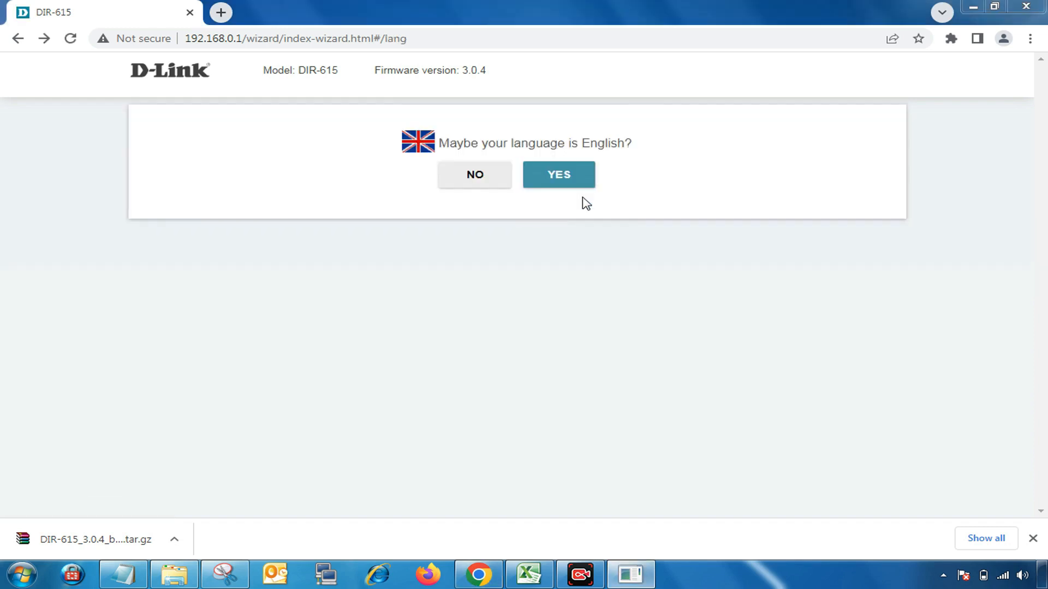
{"action": "left_click", "coordinate": [558, 180]}
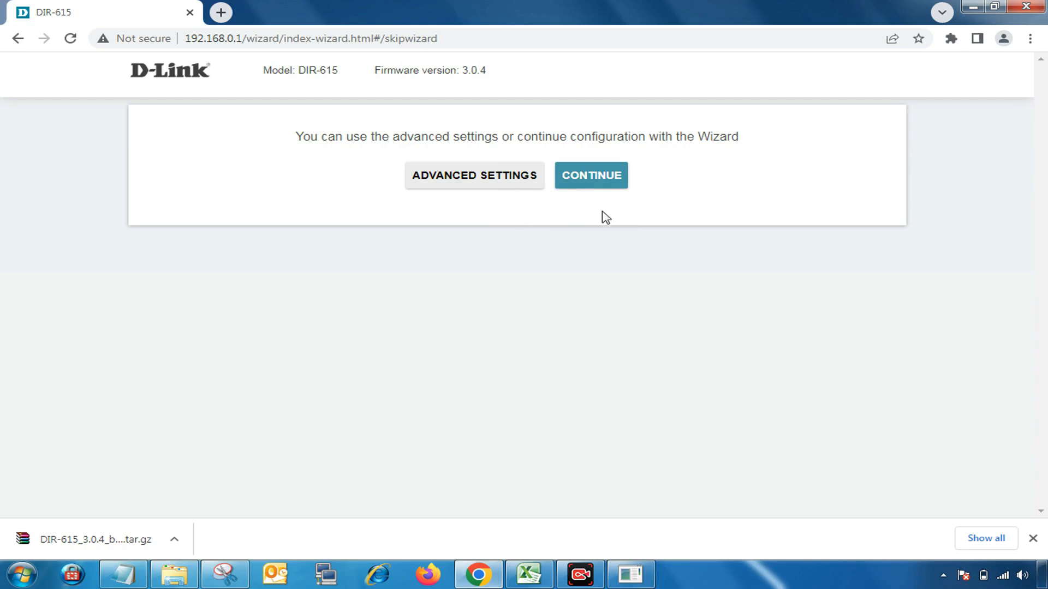
{"action": "left_click", "coordinate": [465, 188]}
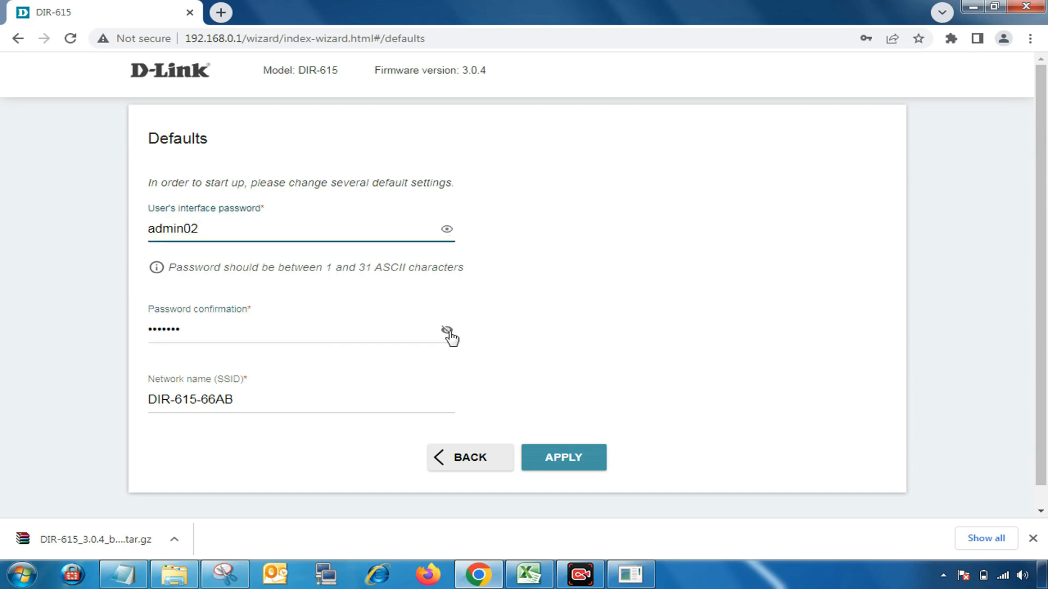
{"action": "left_click", "coordinate": [447, 330]}
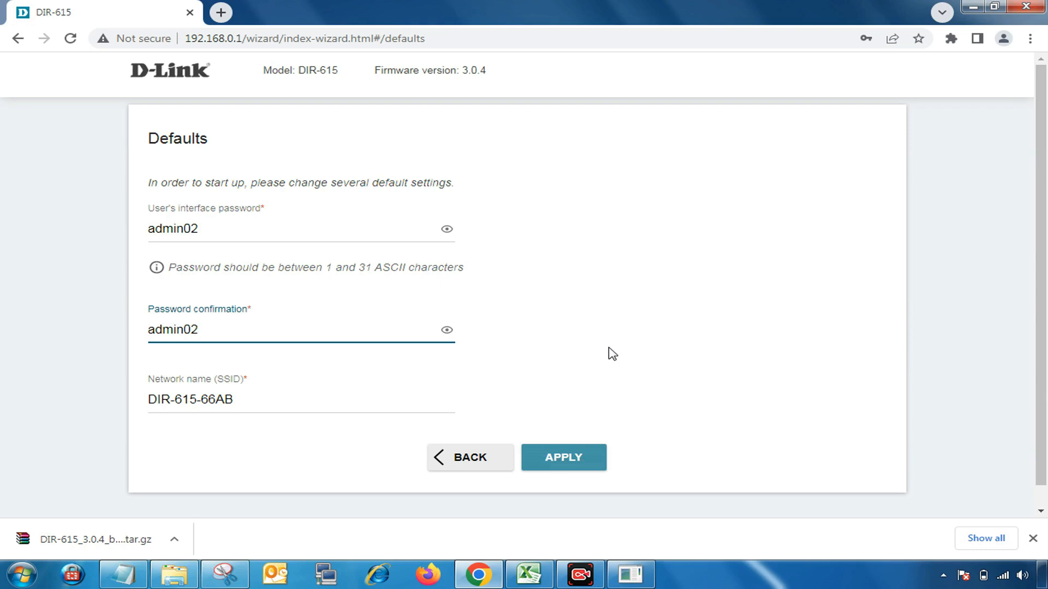
{"action": "left_click", "coordinate": [556, 464]}
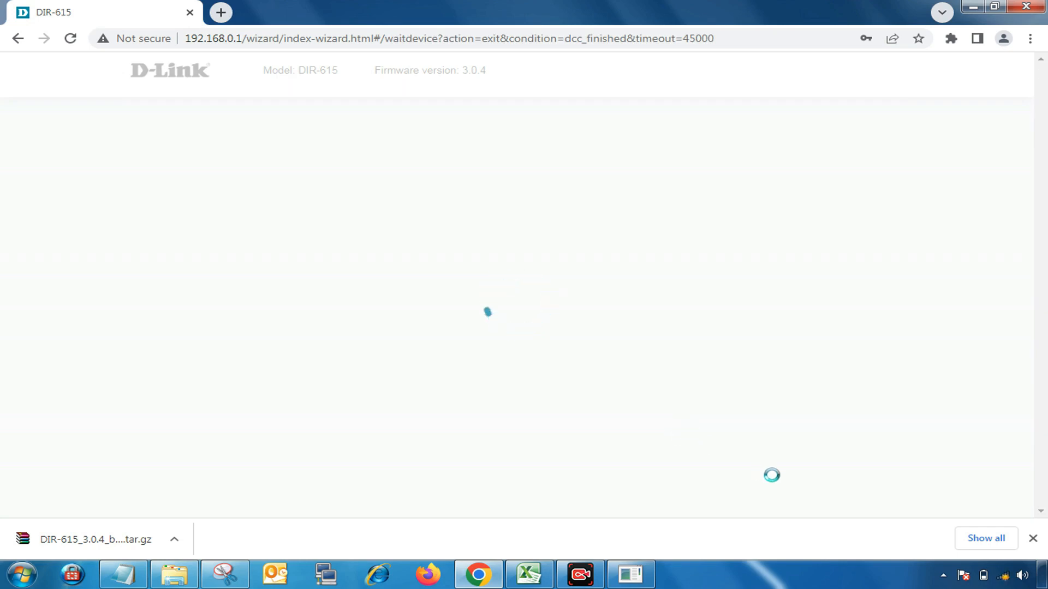
Step: Check the Wi-Fi status, dismiss the LAN-subnet notification, and show the Management options
{"action": "left_click", "coordinate": [1003, 578]}
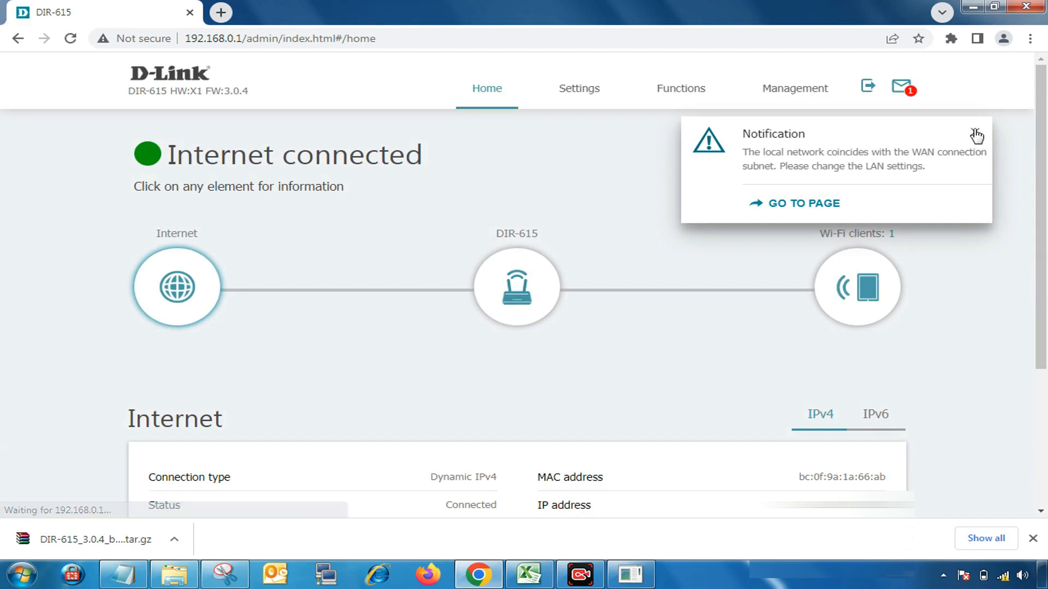
{"action": "left_click", "coordinate": [975, 133]}
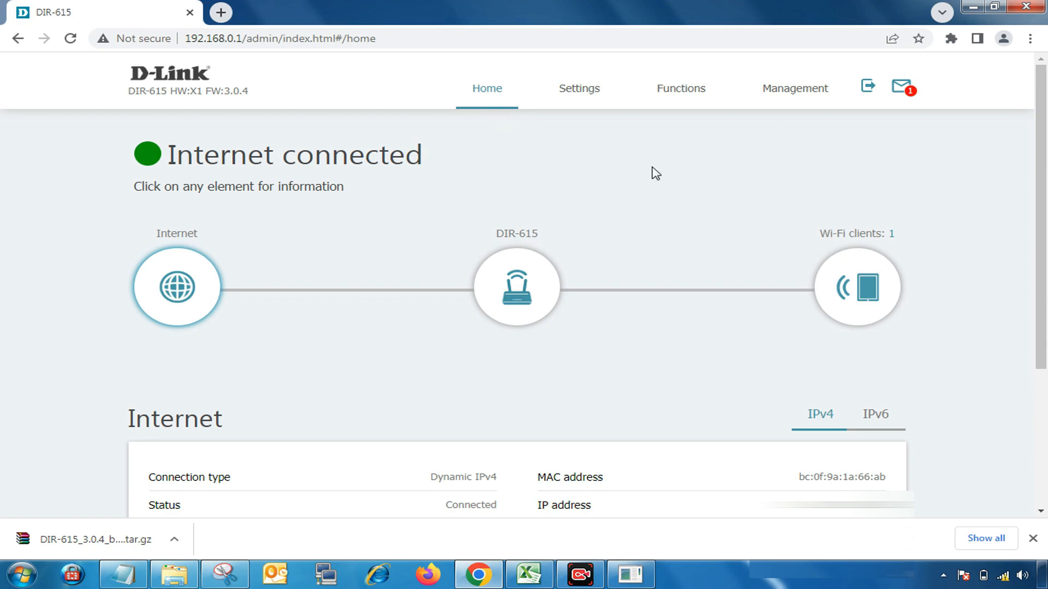
{"action": "left_click", "coordinate": [796, 91]}
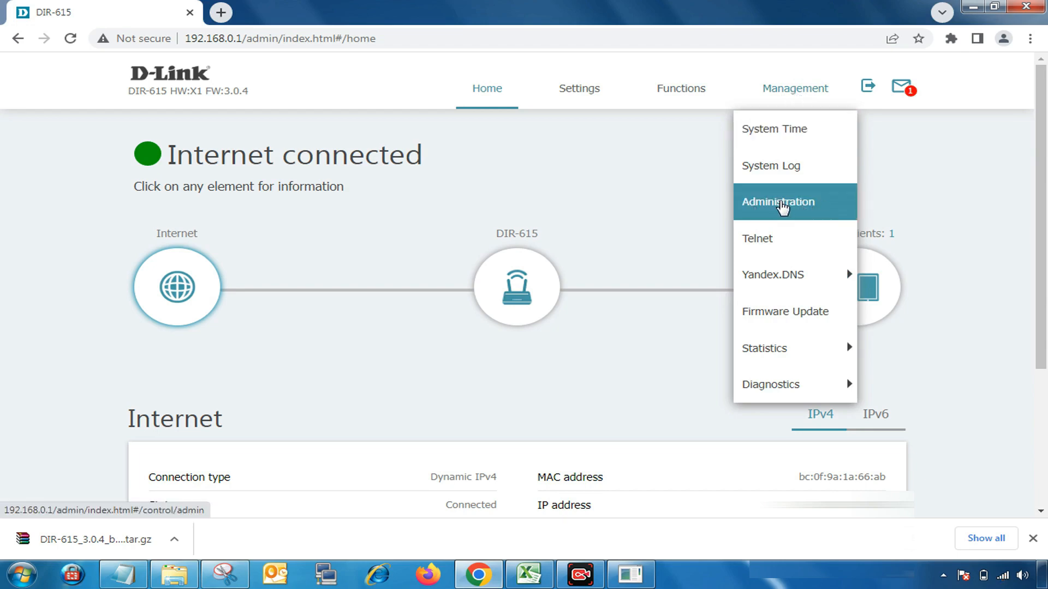
Step: On Administration, start Restore and select the DIR-615_3.0.4 config.tar backup in Downloads
{"action": "left_click", "coordinate": [787, 207]}
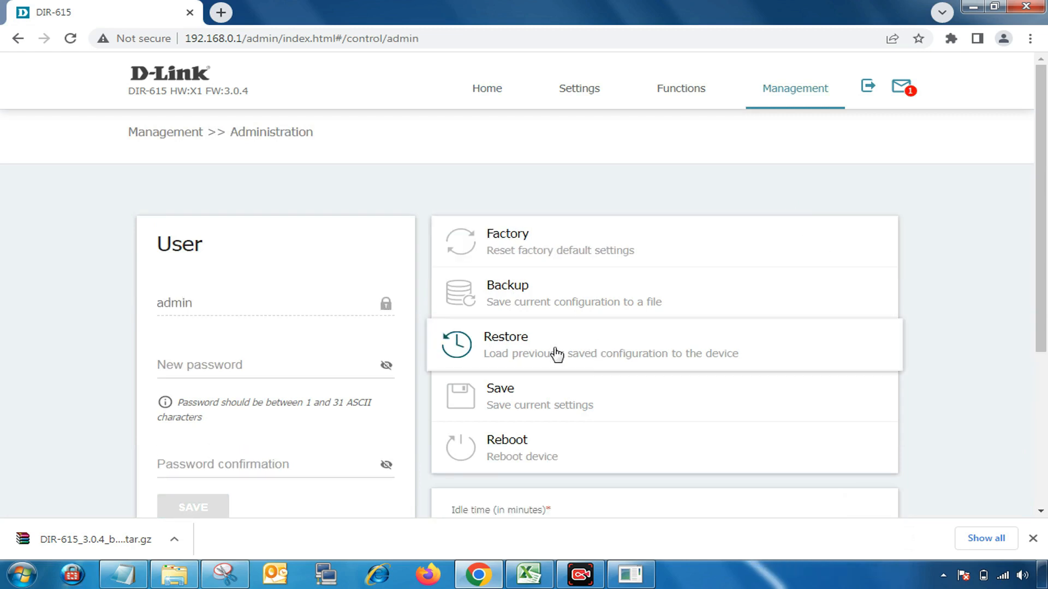
{"action": "left_click", "coordinate": [500, 349]}
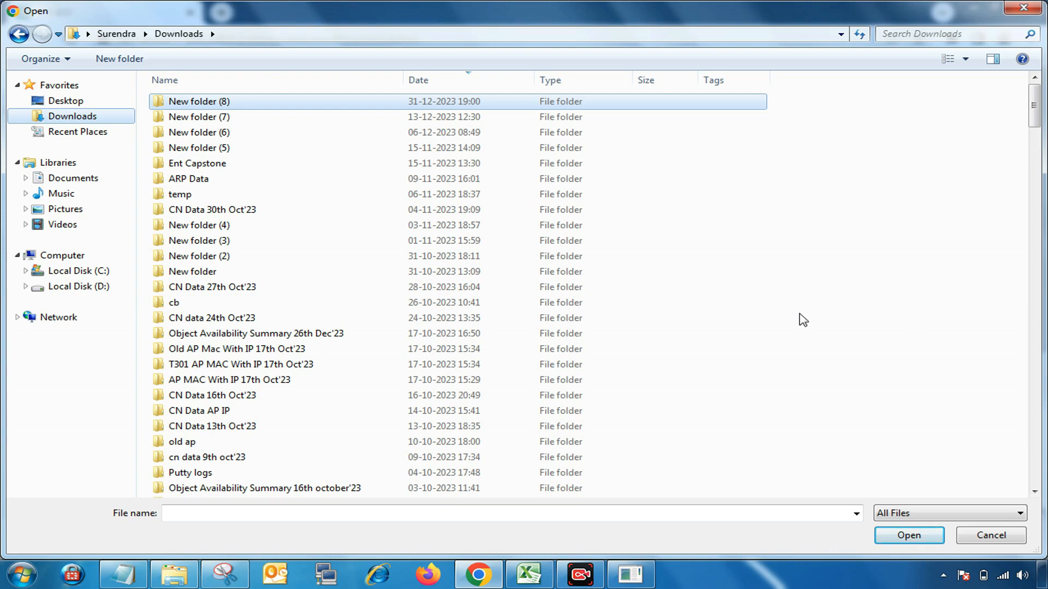
{"action": "left_click", "coordinate": [1034, 491]}
{"action": "left_click", "coordinate": [1035, 491]}
{"action": "left_click", "coordinate": [1034, 491]}
{"action": "left_click", "coordinate": [1035, 491]}
{"action": "left_click", "coordinate": [1035, 491]}
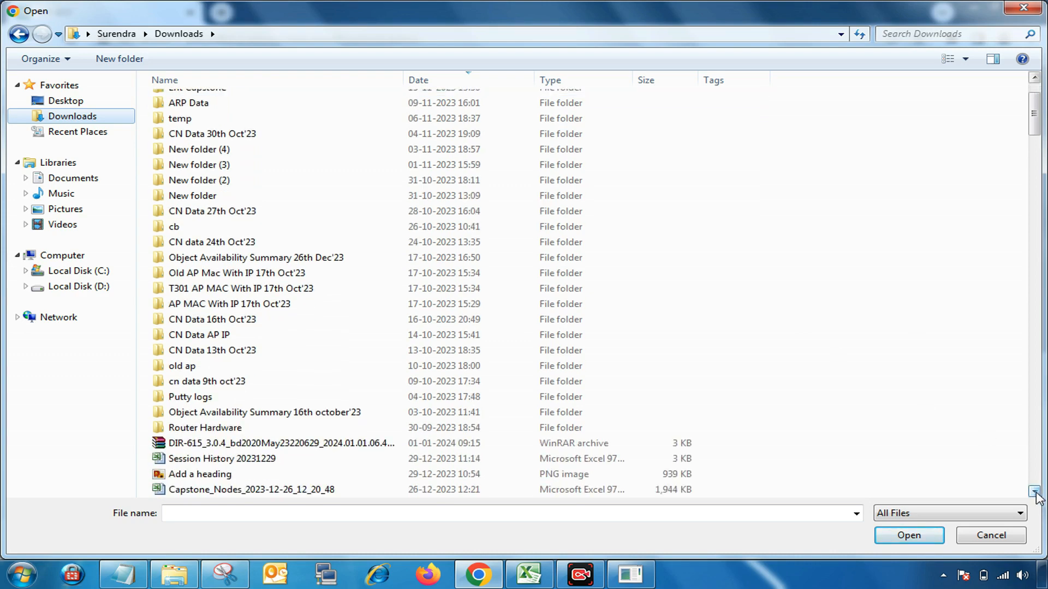
{"action": "left_click", "coordinate": [759, 443]}
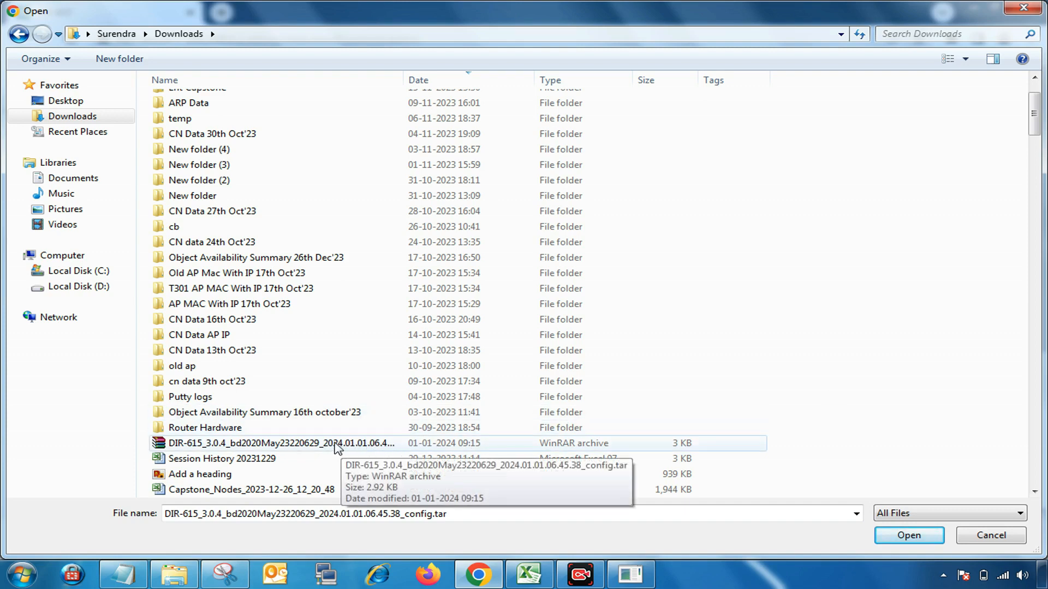
Step: Upload the chosen backup file and confirm applying it, letting the router reboot
{"action": "left_click", "coordinate": [906, 536]}
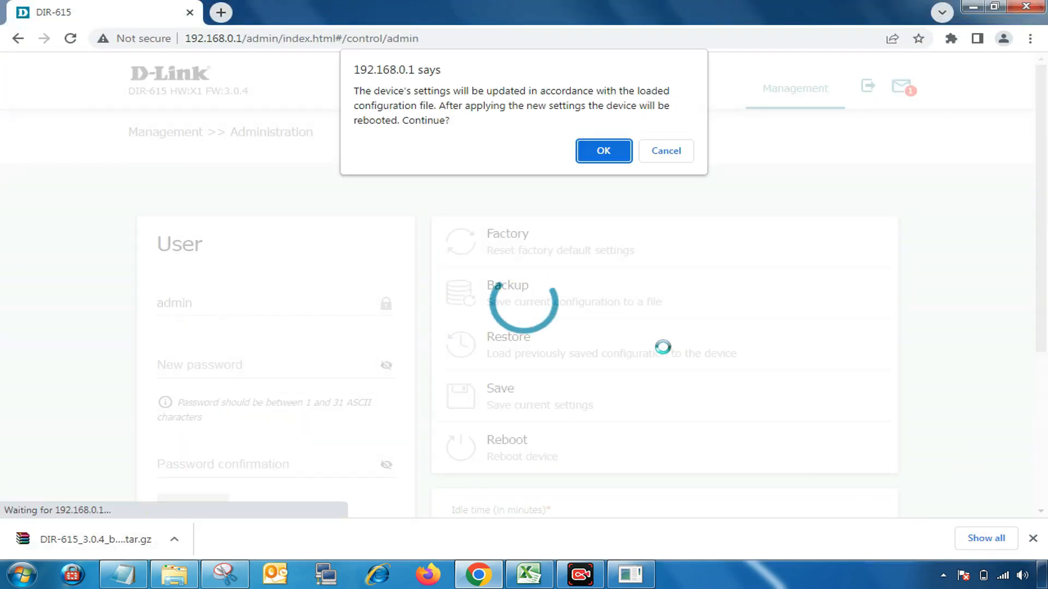
{"action": "left_click", "coordinate": [603, 150]}
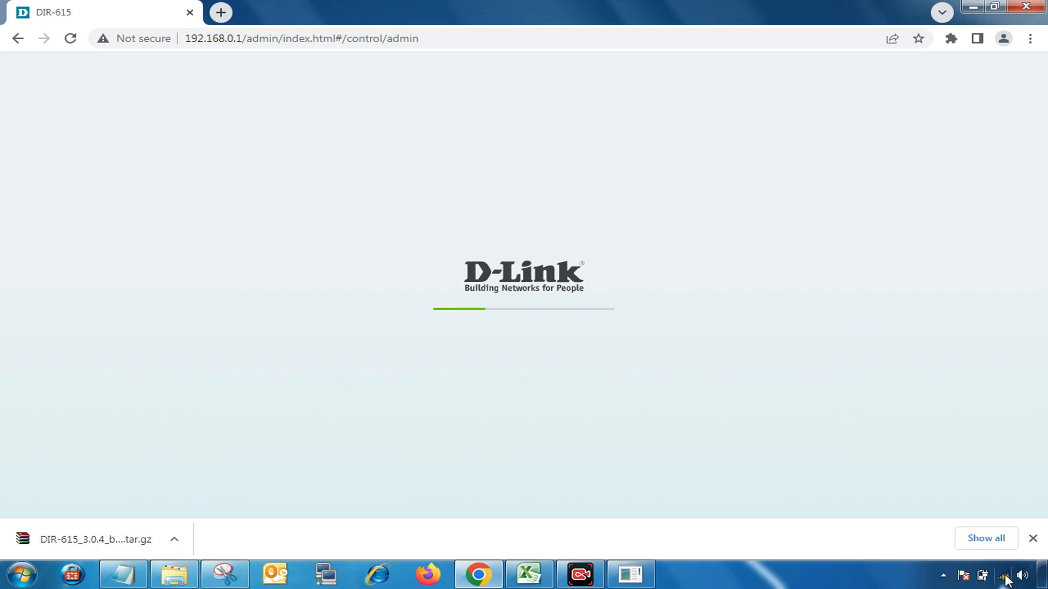
{"action": "mouse_move", "coordinate": [1005, 579]}
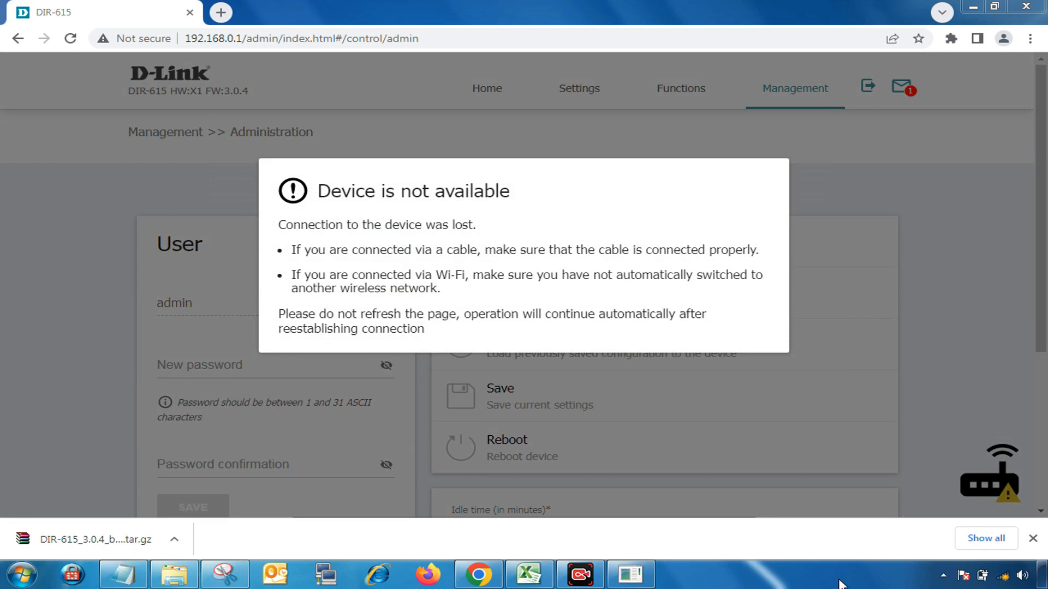
Step: Reconnect to Sweet Home Wi-Fi, reload 192.168.0.1, and select the 'No such file or directory' error
{"action": "left_click", "coordinate": [1004, 577]}
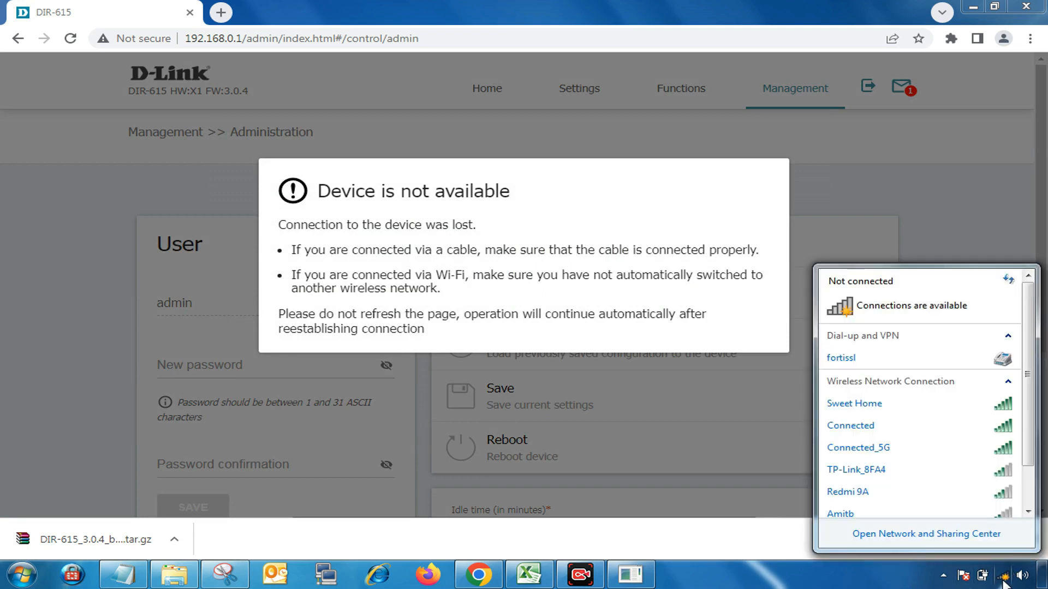
{"action": "double_click", "coordinate": [887, 409]}
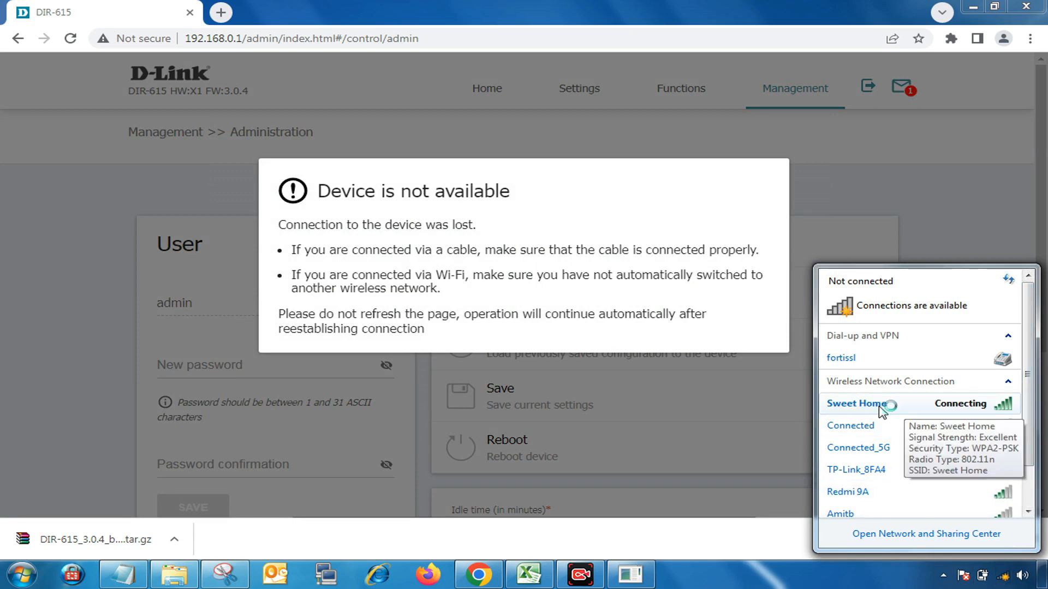
{"action": "left_click", "coordinate": [883, 409]}
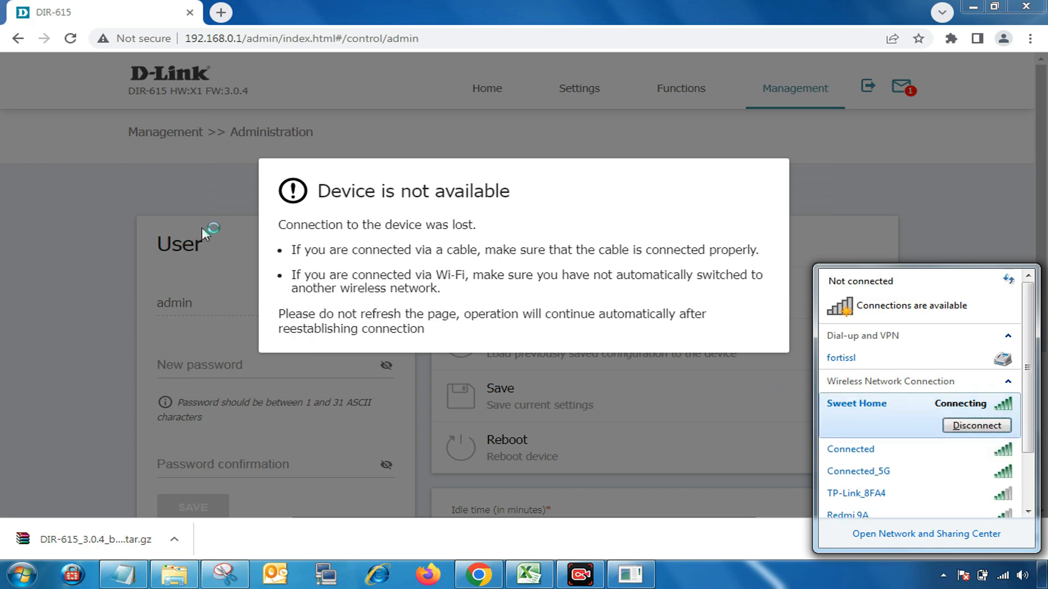
{"action": "left_click", "coordinate": [70, 39]}
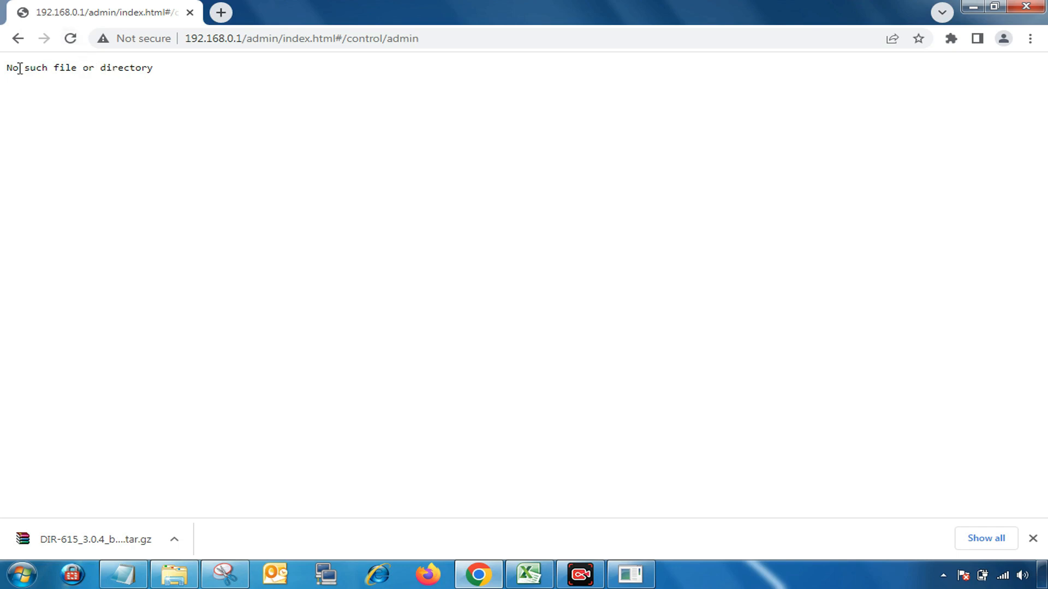
{"action": "left_click_drag", "start_coordinate": [3, 70], "coordinate": [171, 75]}
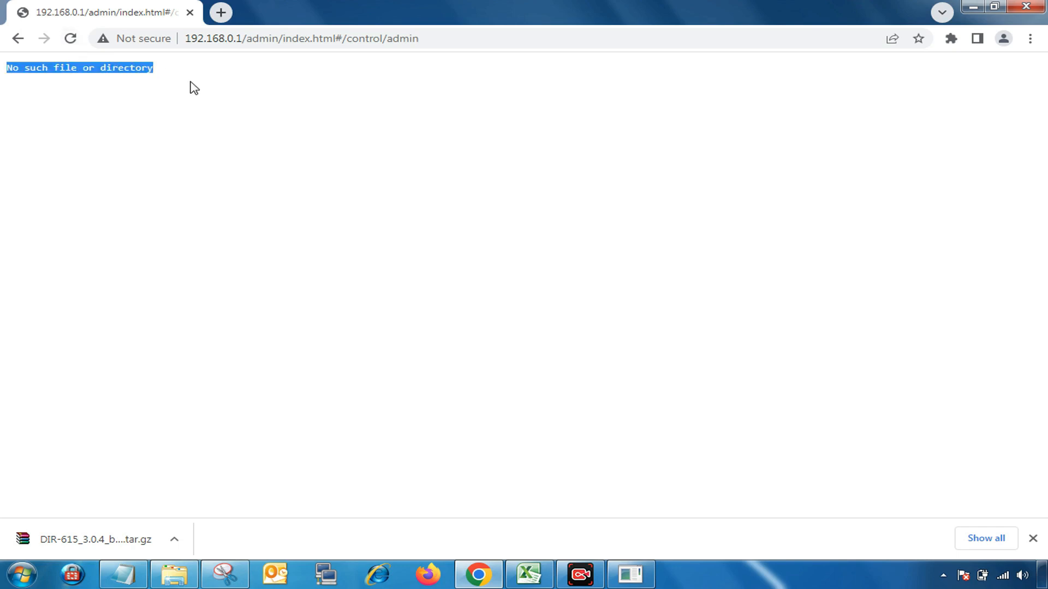
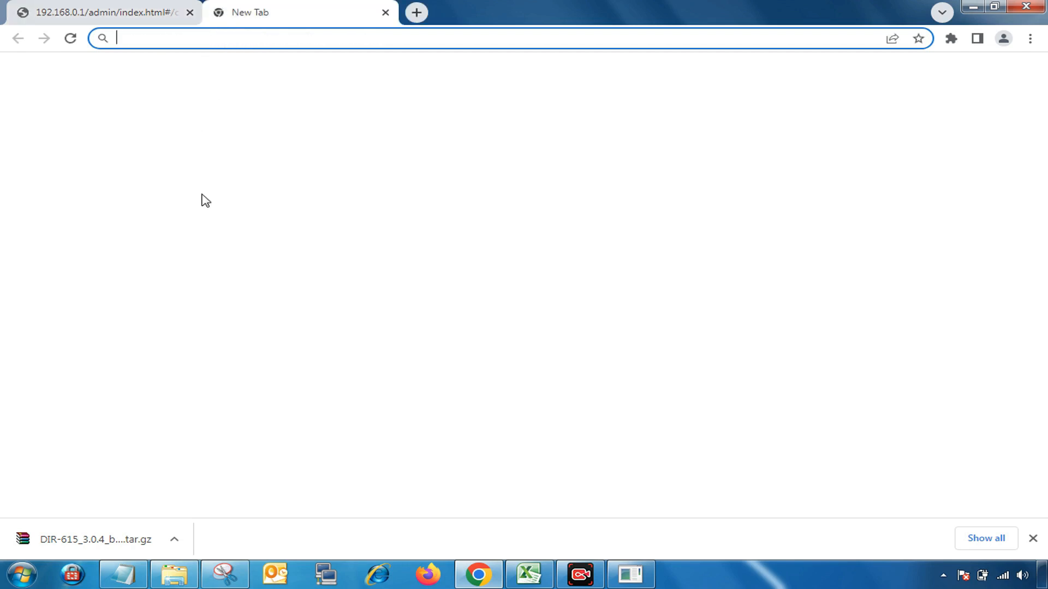
Step: Load the router's admin page at 192.168.1.1 in the new Chrome tab
{"action": "type", "text": "192.168.1.1"}
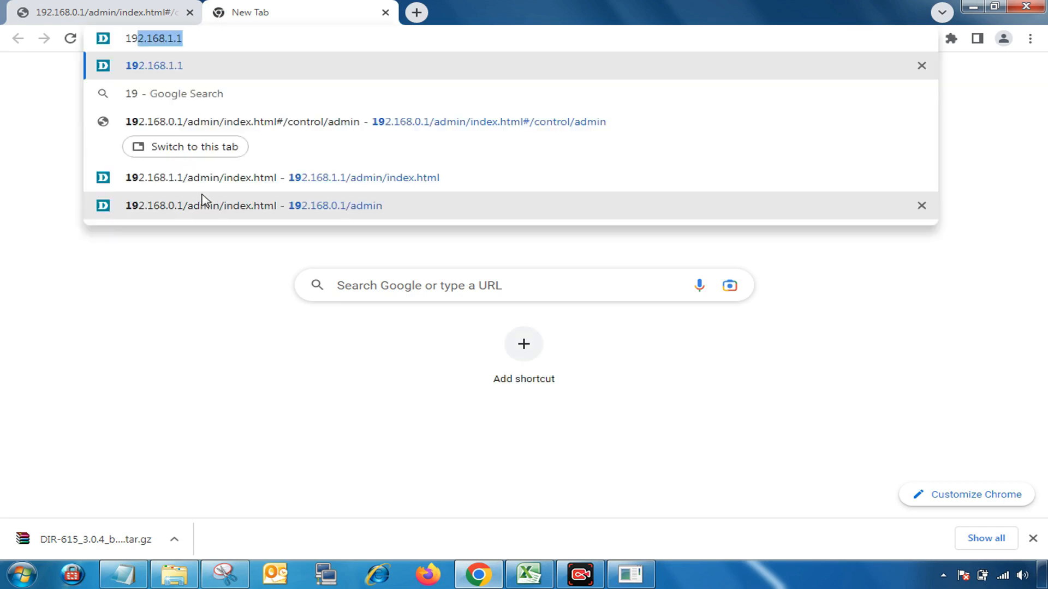
{"action": "key", "text": "Right"}
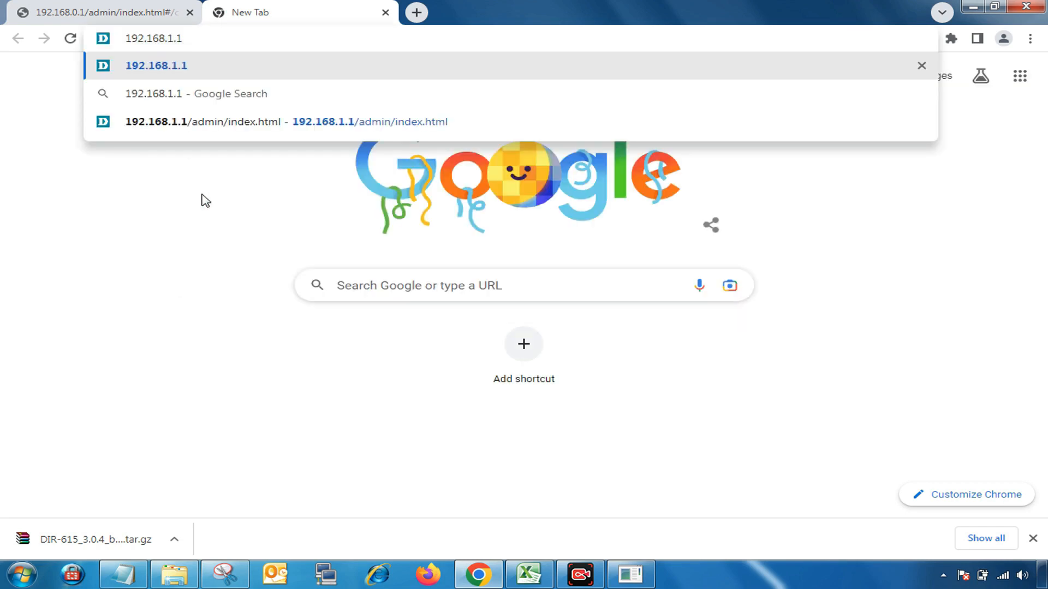
{"action": "key", "text": "Return"}
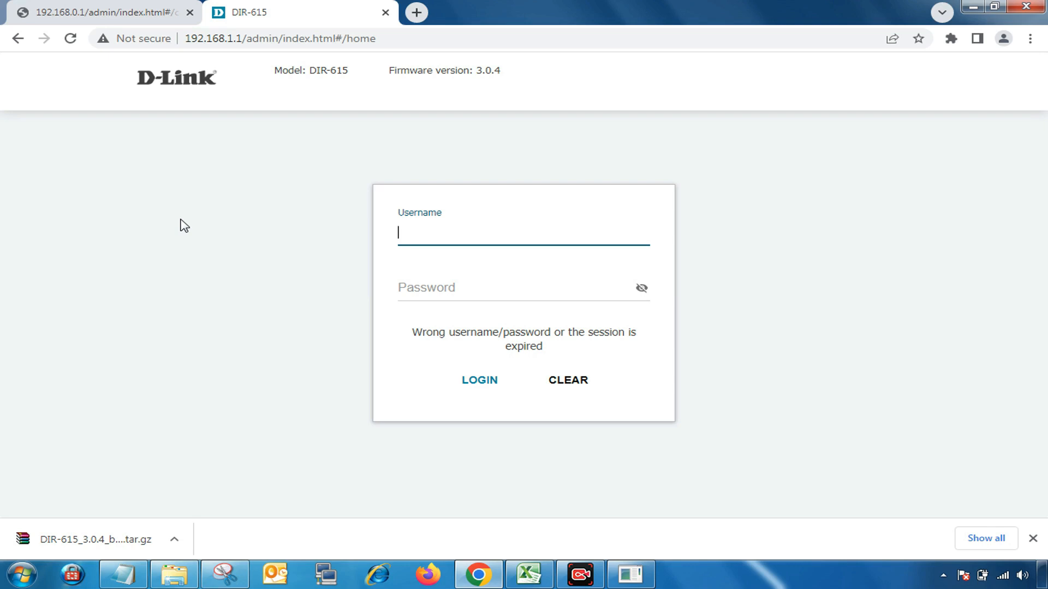
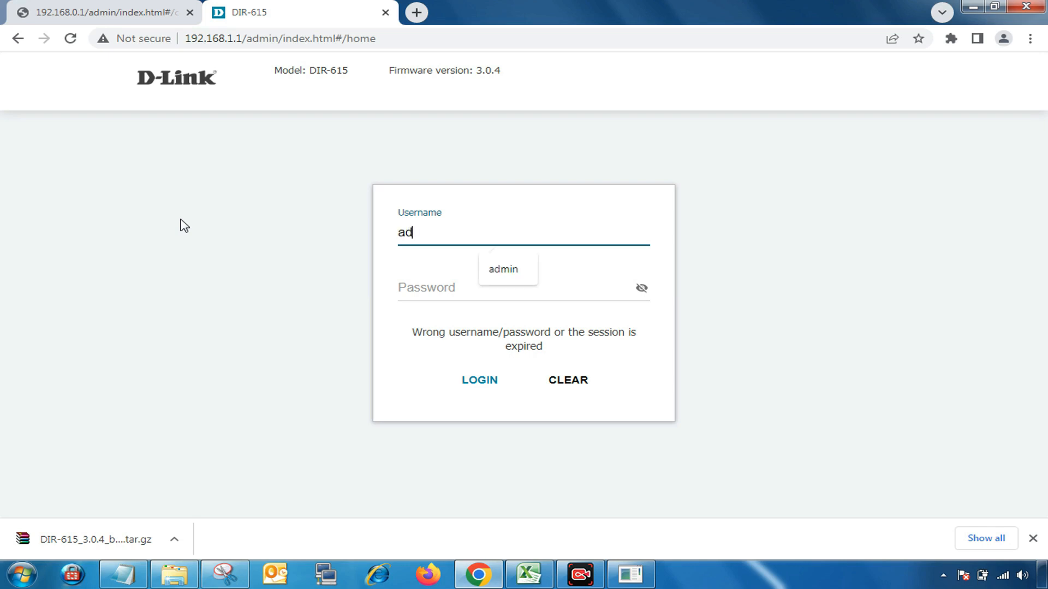
Step: Enter the administrator username and the account password on the DIR-615 login form
{"action": "key", "text": "Tab"}
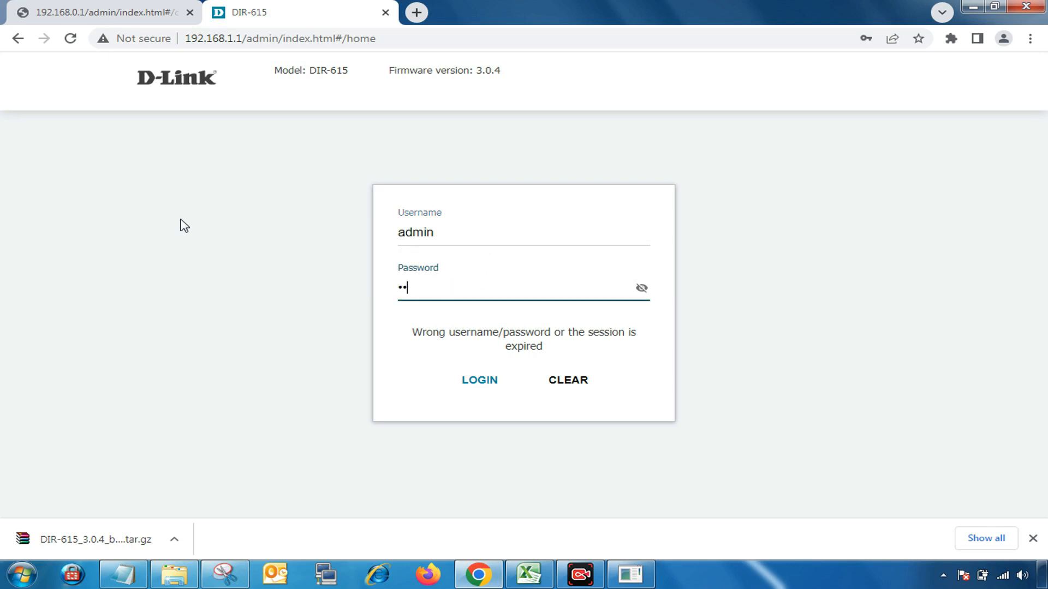
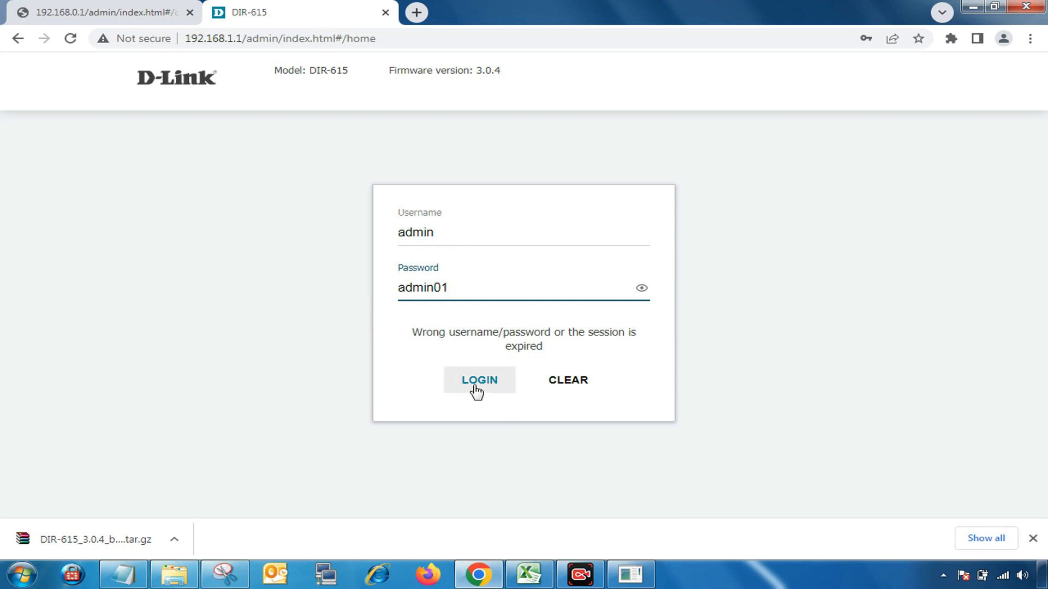
Step: Log in to the DIR-615 and confirm the Home page shows Internet connected via Dynamic IPv4
{"action": "left_click", "coordinate": [477, 391]}
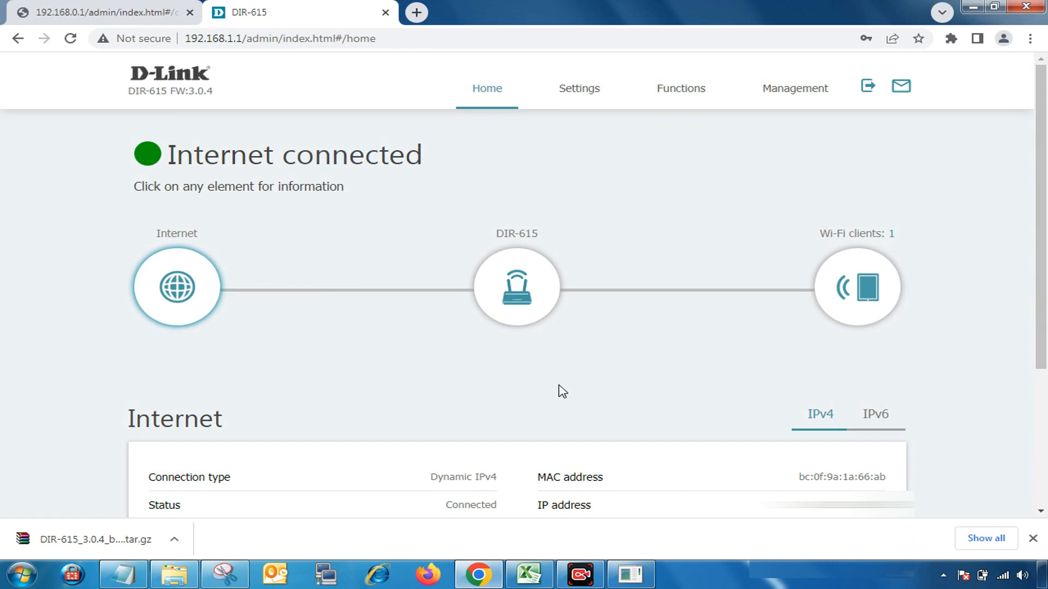
Step: Run a fast.com speed test reaching 1.9 Mbps, check the Wi-Fi network, then return to the router tab
{"action": "left_click", "coordinate": [418, 12]}
{"action": "type", "text": "fa"}
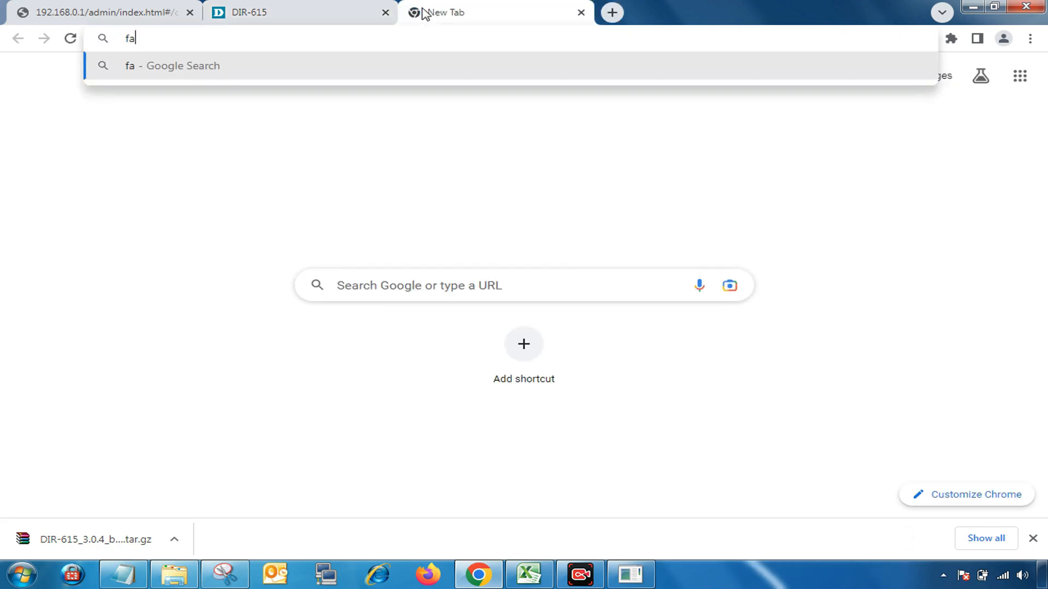
{"action": "type", "text": "st.com"}
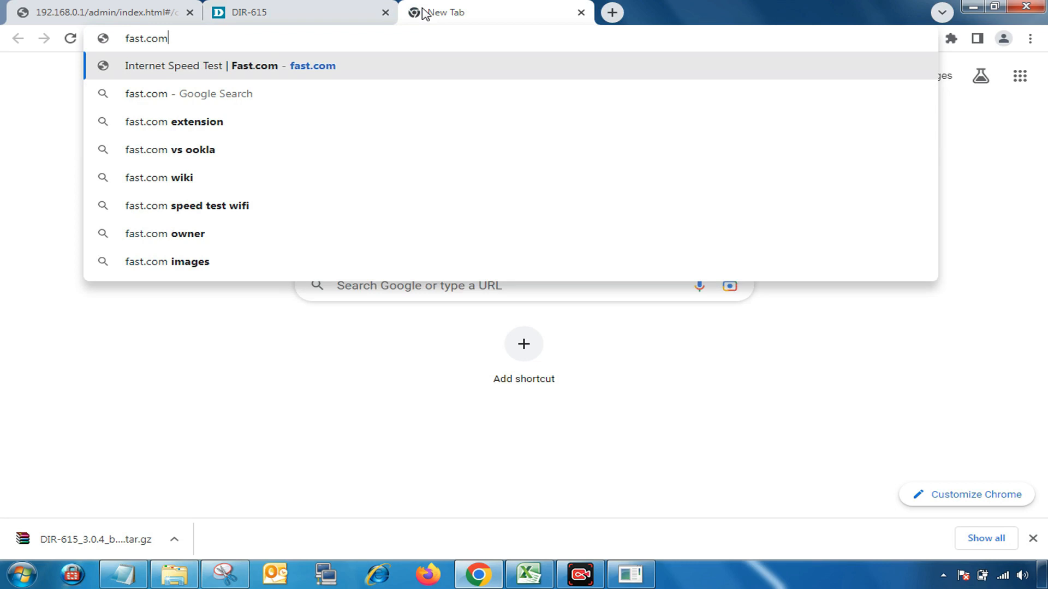
{"action": "key", "text": "Return"}
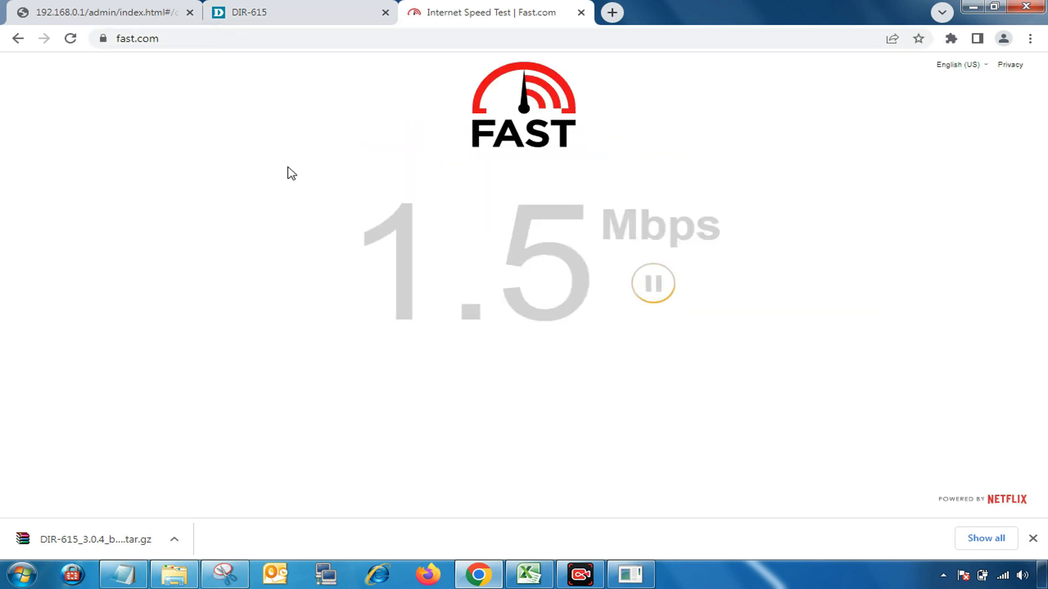
{"action": "left_click", "coordinate": [1005, 583]}
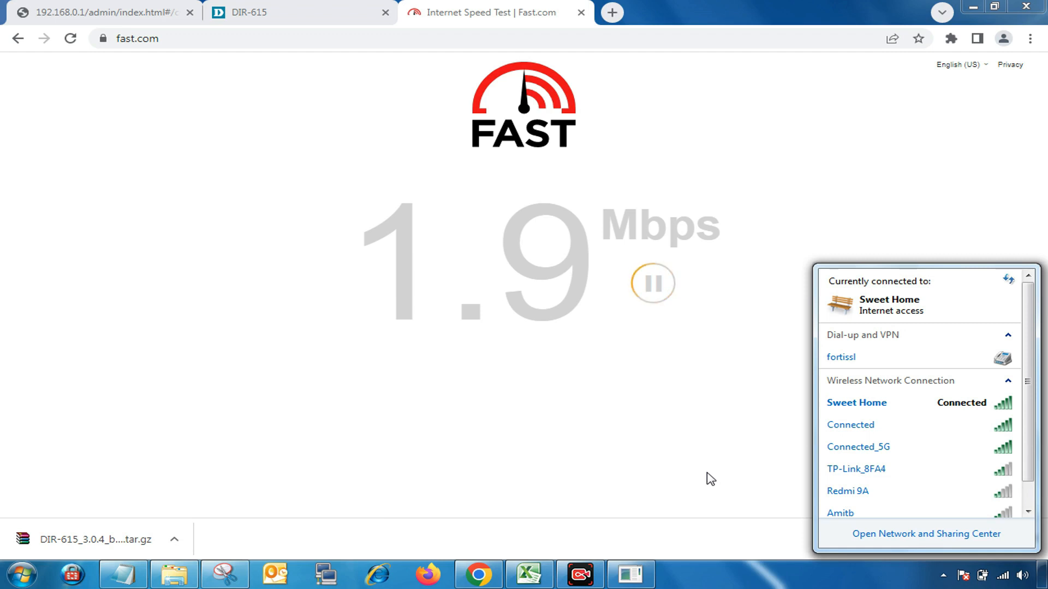
{"action": "left_click", "coordinate": [299, 11]}
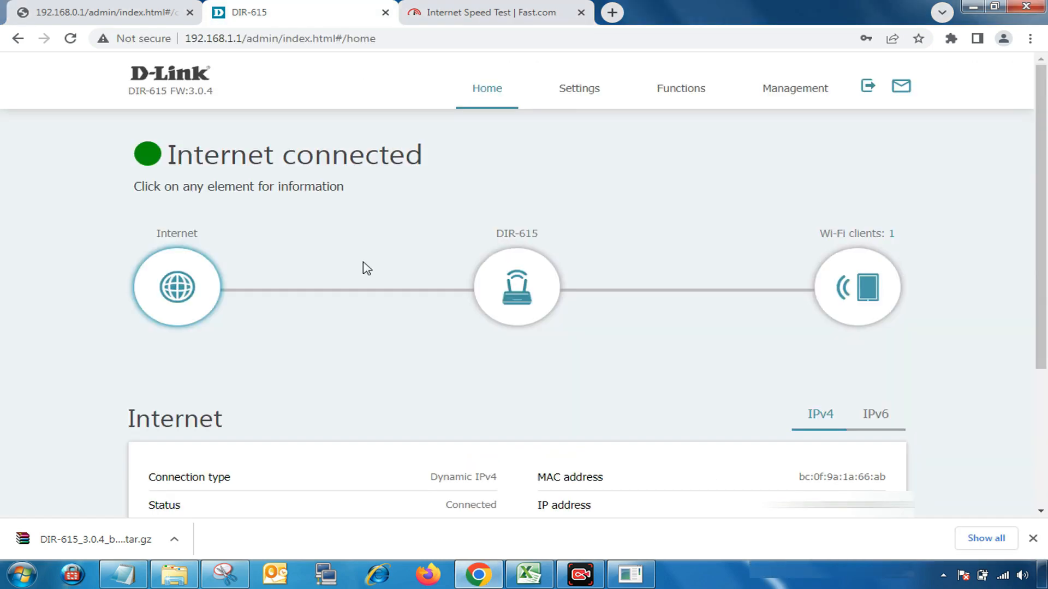